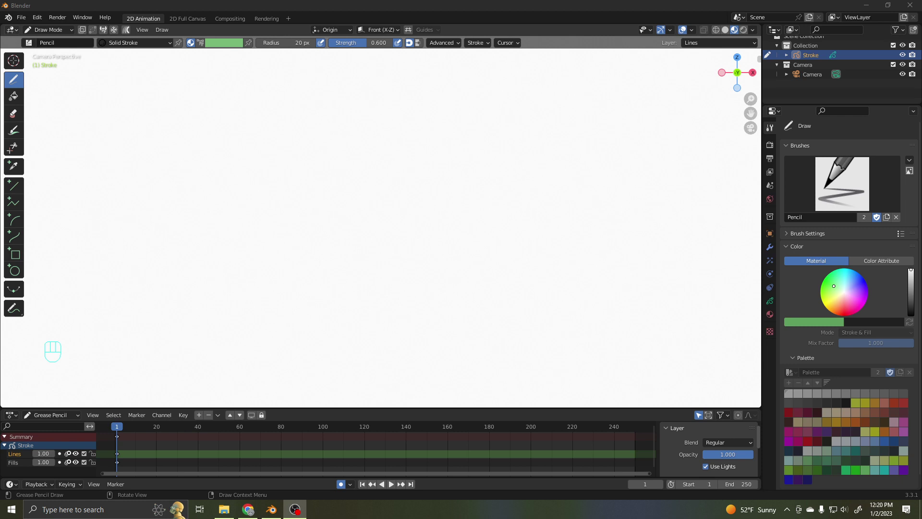
click(21, 17)
mouse_move(34, 28)
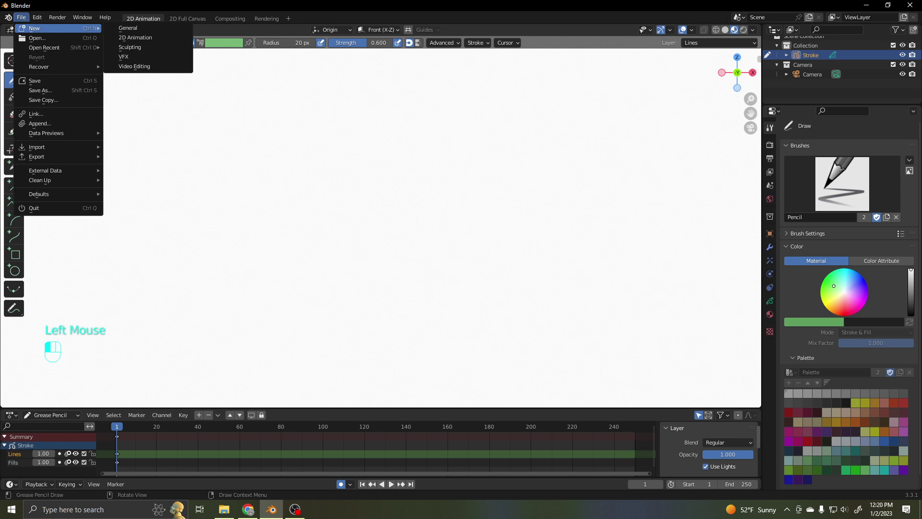
click(128, 28)
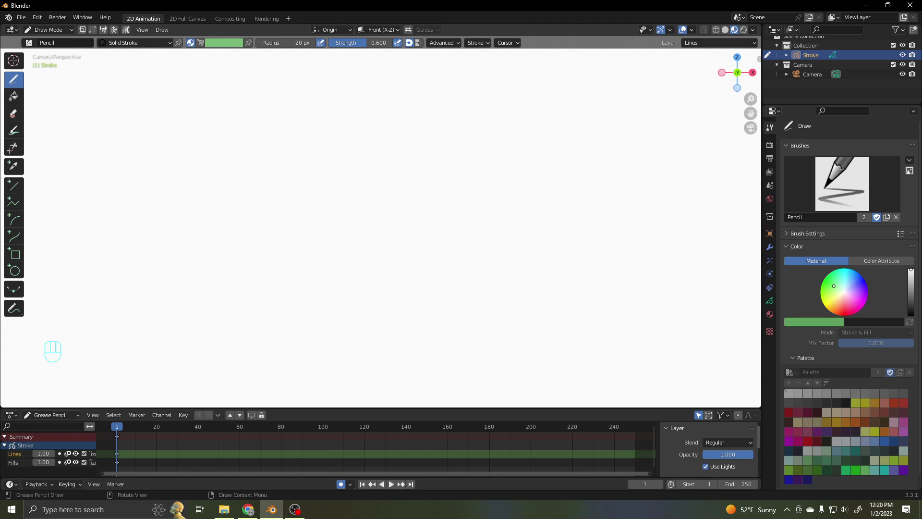
scroll(841, 62, up, 1)
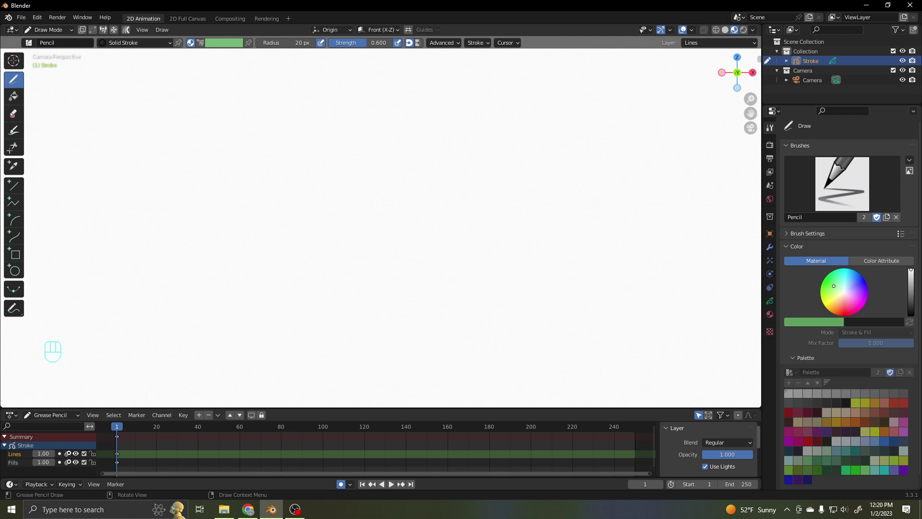
Step: Switch from Draw Mode to Object Mode and add a text object to the scene
click(48, 30)
click(45, 41)
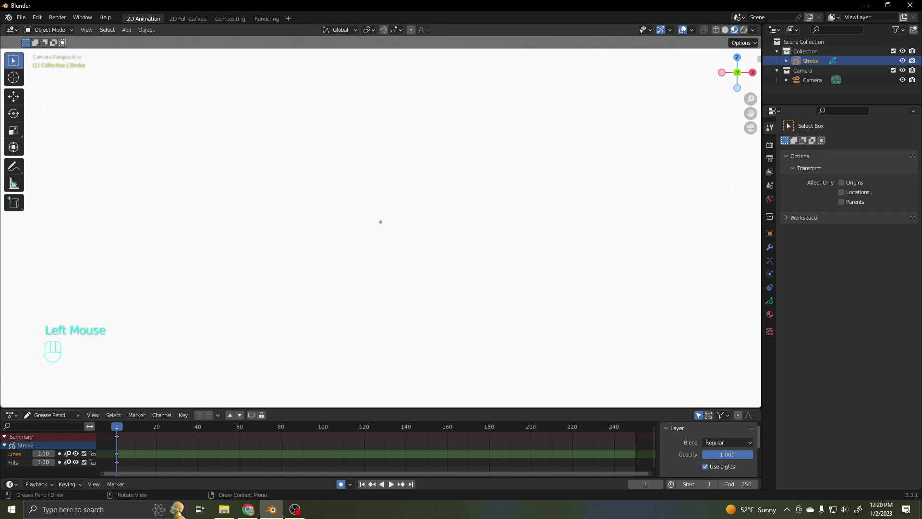
click(126, 30)
mouse_move(140, 41)
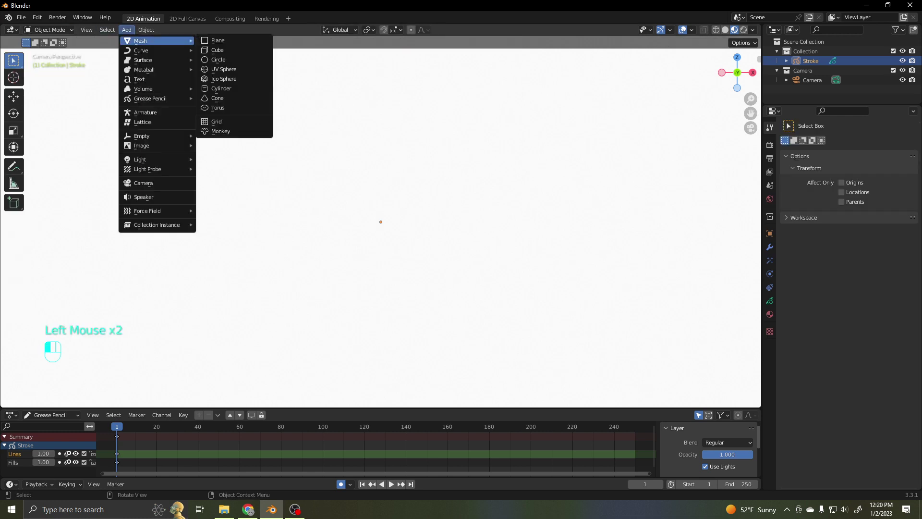
click(142, 79)
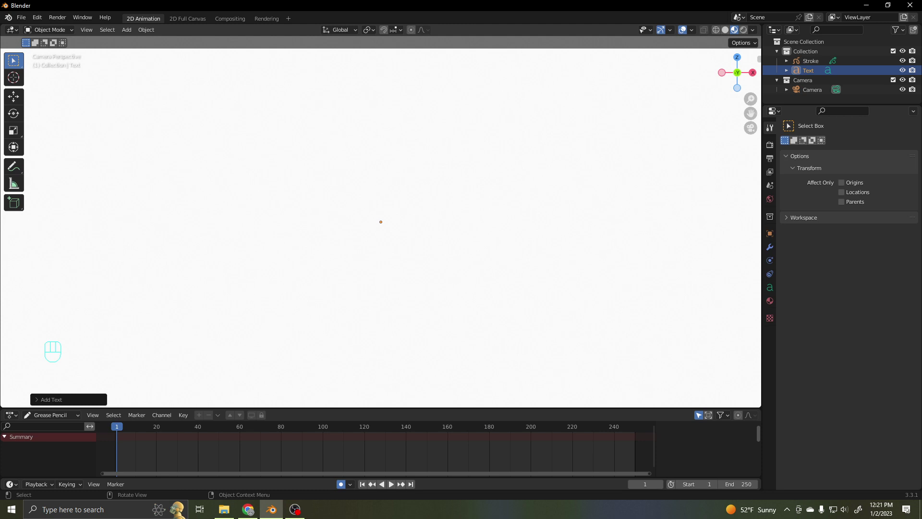
Step: Rotate the new text object 90° about the global X axis so it faces the camera
key(r)
key(x)
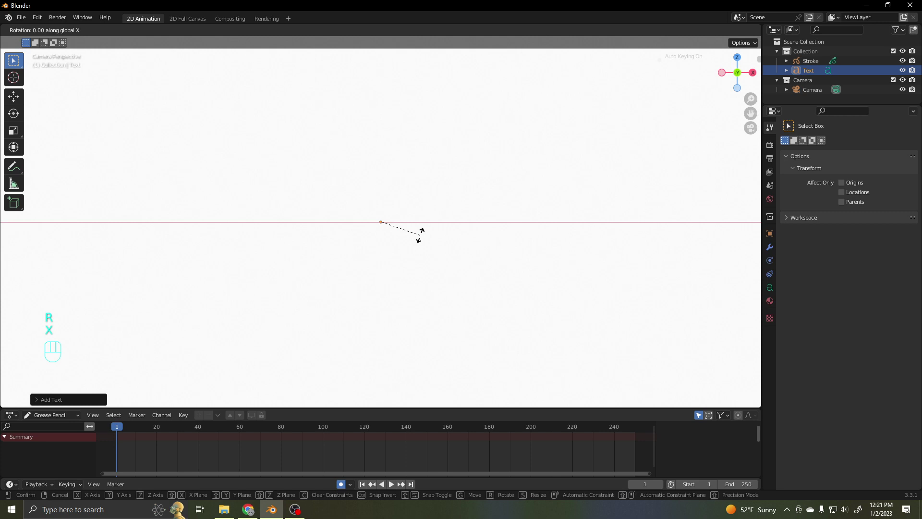
key(9)
key(0)
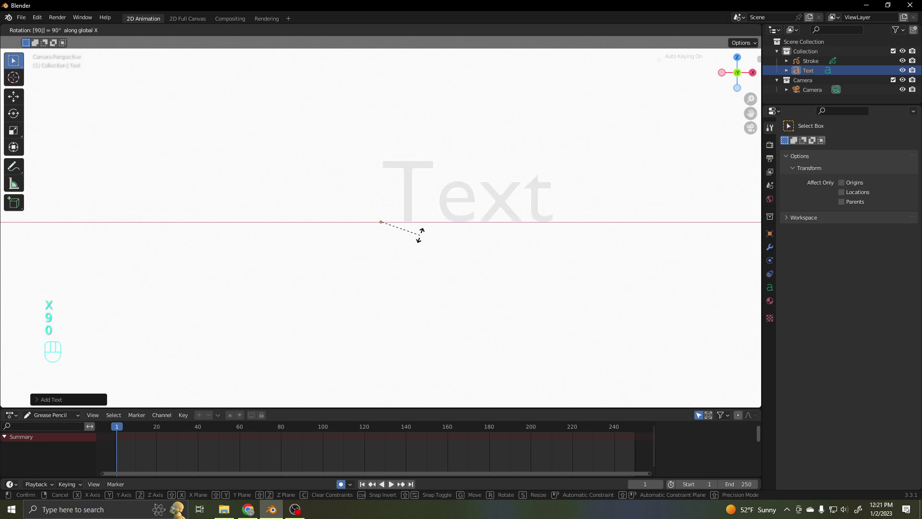
key(Return)
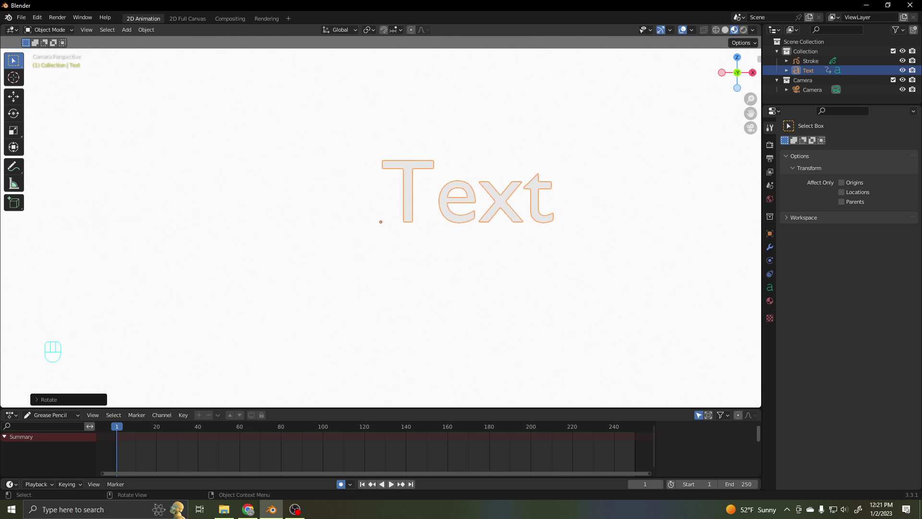
Step: Replace the text object's default content with "2" and return to Object Mode
click(770, 287)
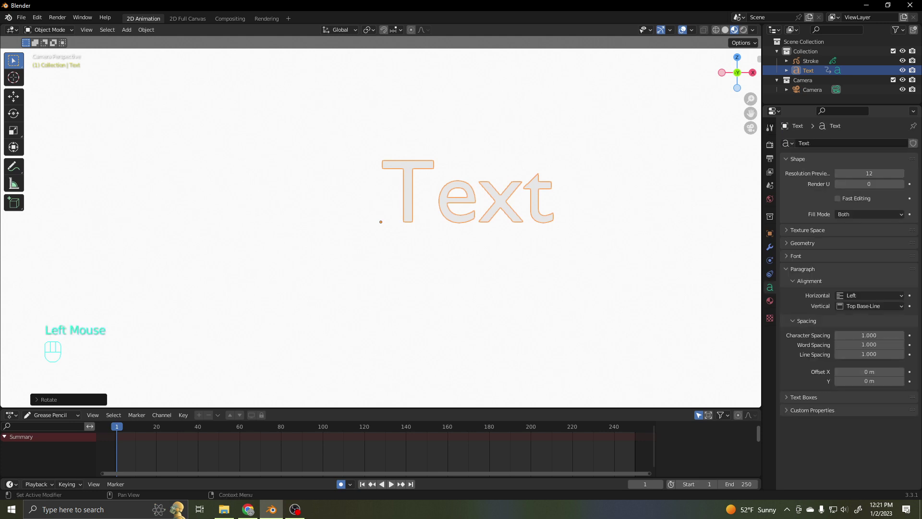
scroll(869, 184, up, 3)
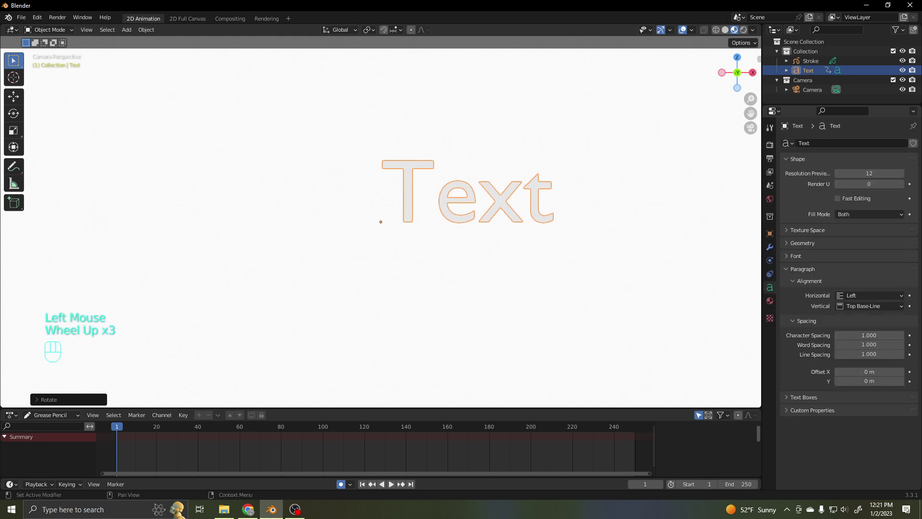
key(Tab)
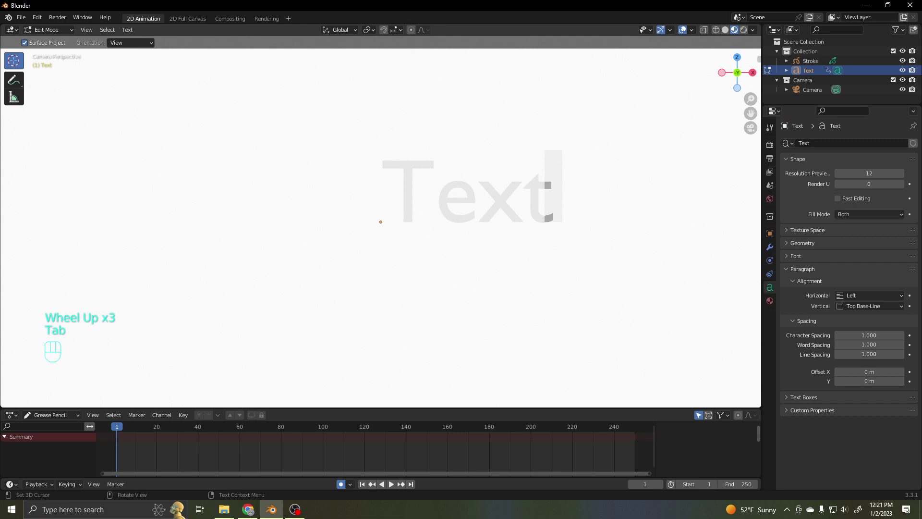
key(BackSpace)
key(BackSpace)
key(BackSpace)
key(BackSpace)
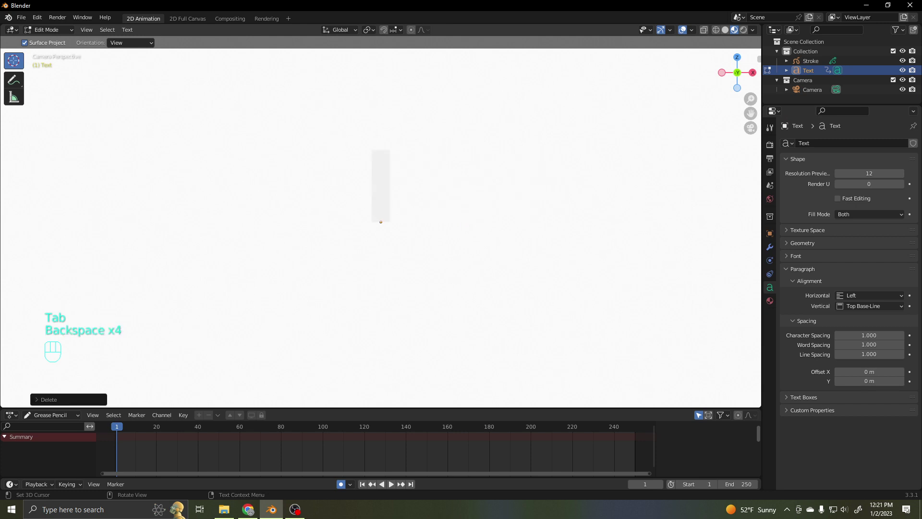
text(2)
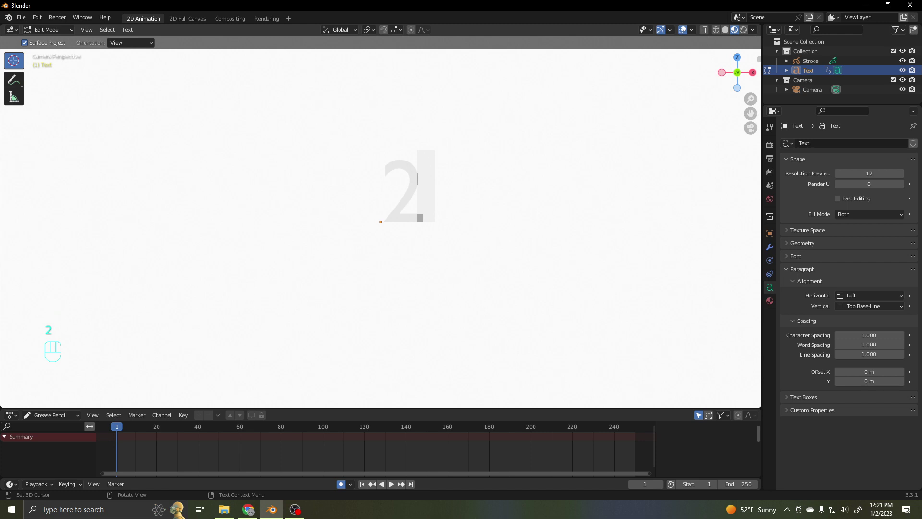
key(Tab)
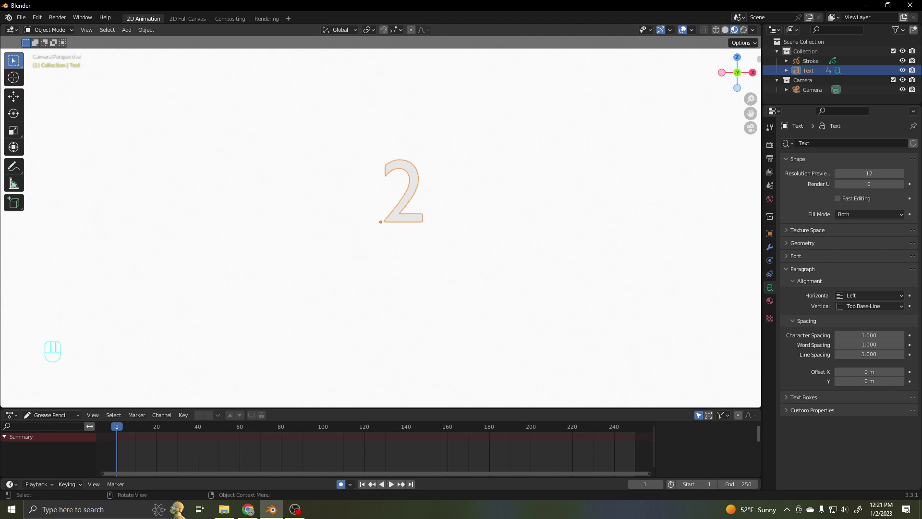
Step: Scale the 2 up to roughly twice its size and move it to the left part of the camera view
key(s)
click(692, 274)
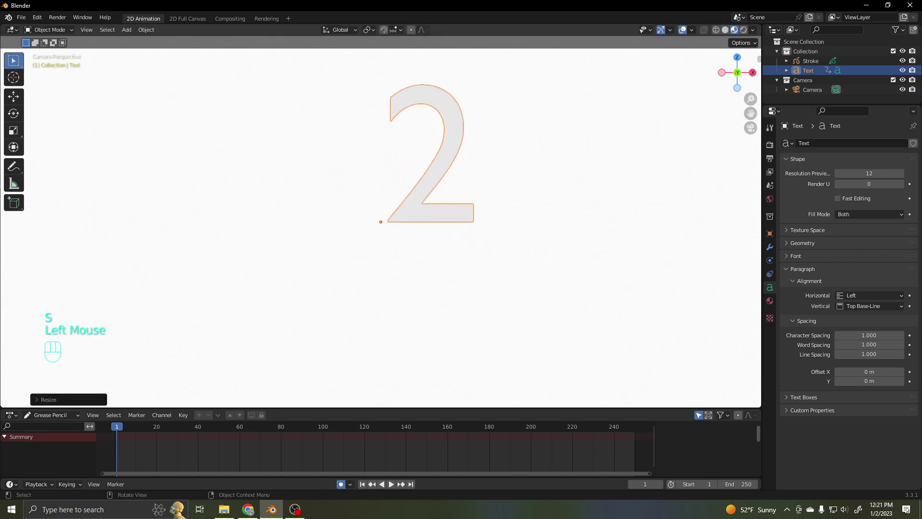
key(g)
click(483, 357)
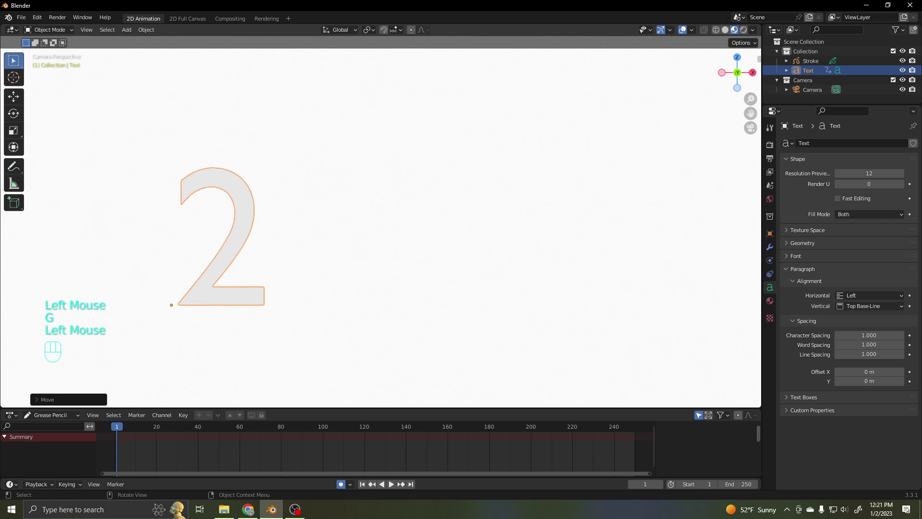
Step: Give the 2 a new material with an orange base color
click(770, 301)
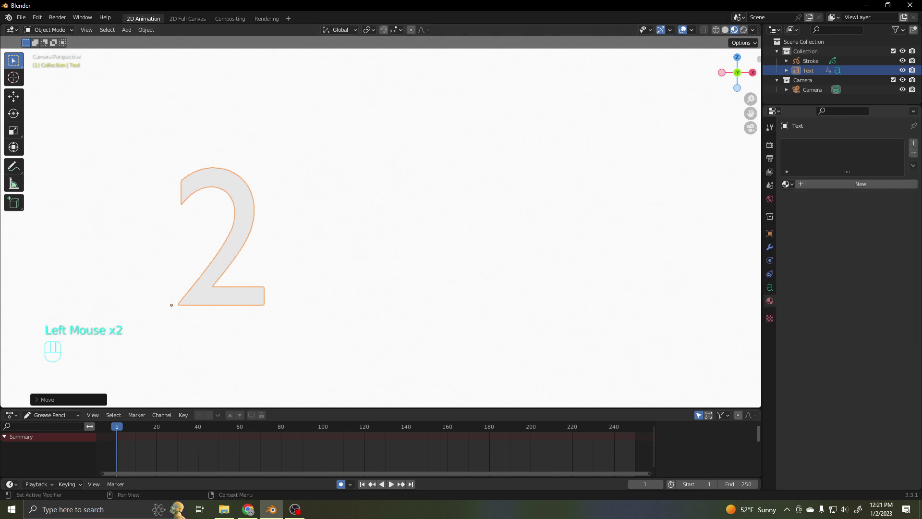
click(860, 184)
click(874, 286)
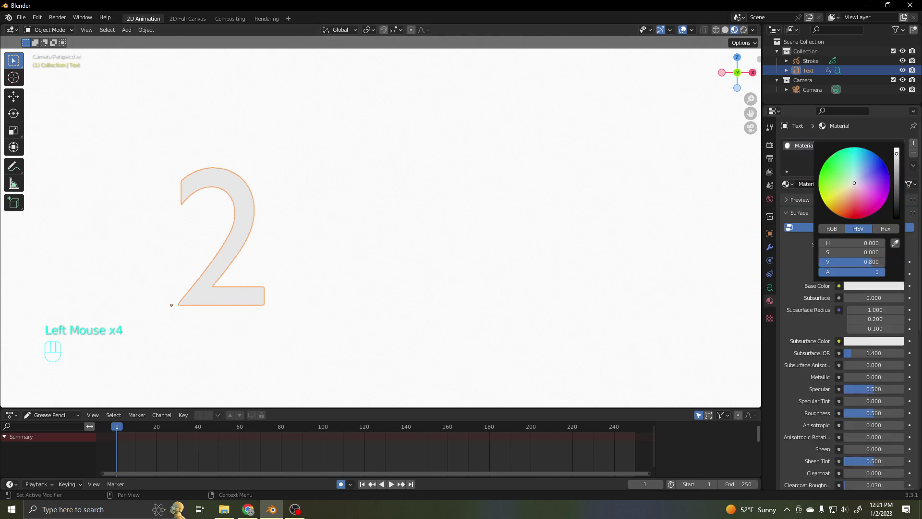
click(833, 212)
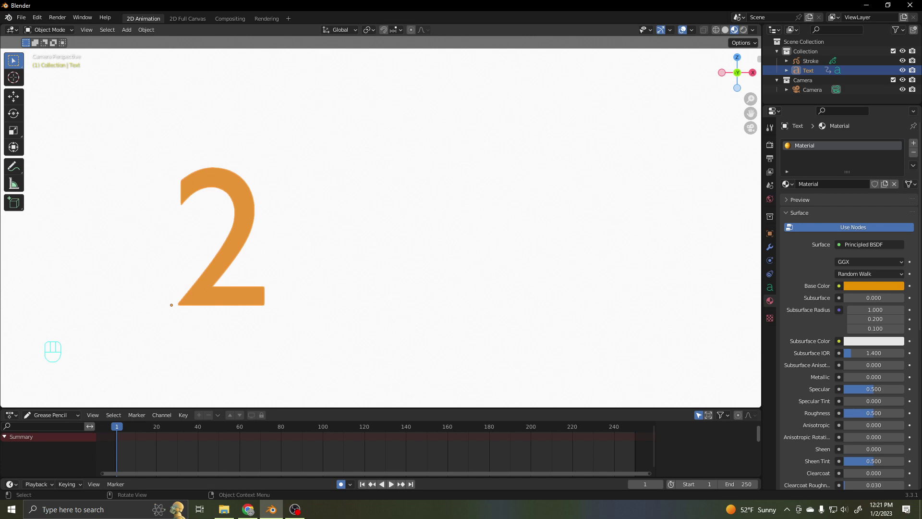
Step: Duplicate the orange 2 and place the copy about 2.5 m to its right at the same height
middle_drag(380, 226, 264, 232)
key(KP_0)
key(shift+d)
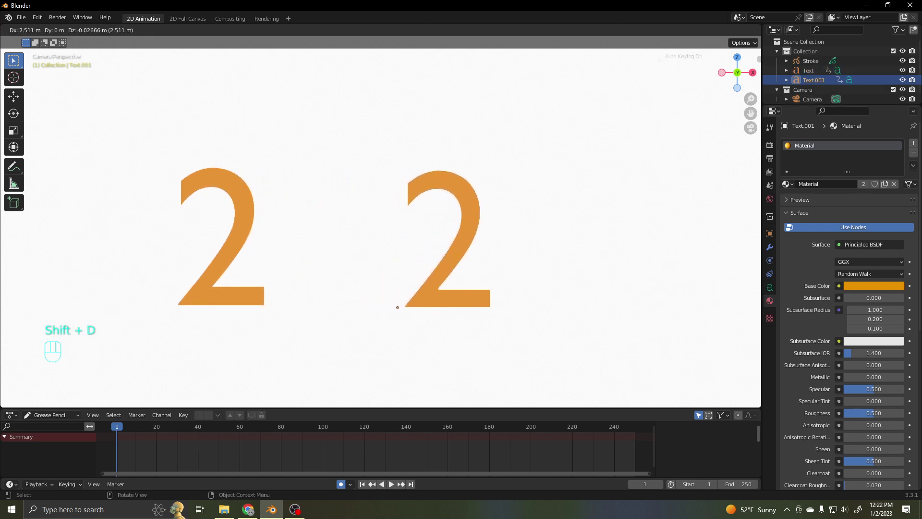
click(449, 236)
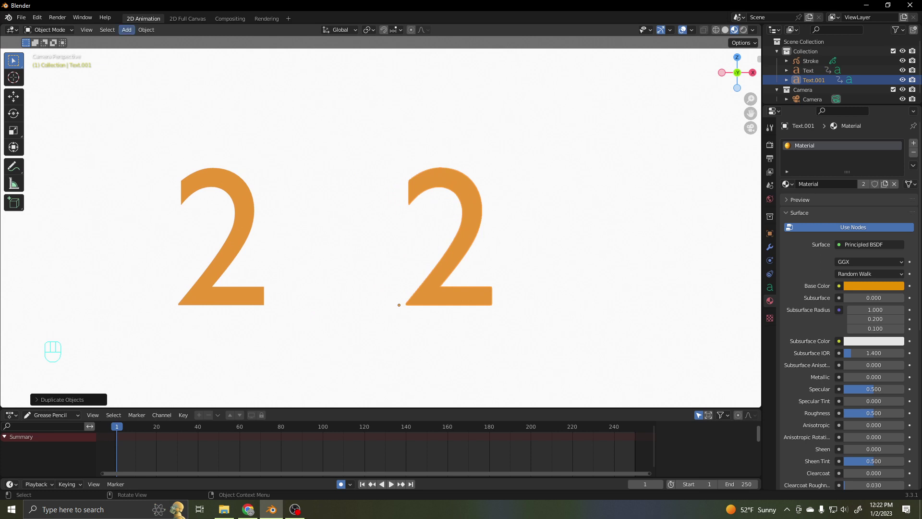
Step: Add another text object and rotate it 90° about the global X axis
click(127, 30)
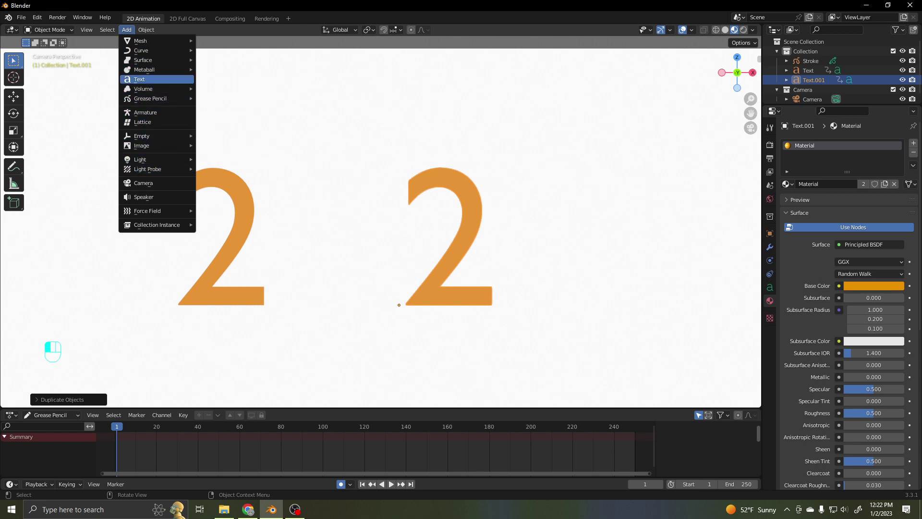
click(139, 80)
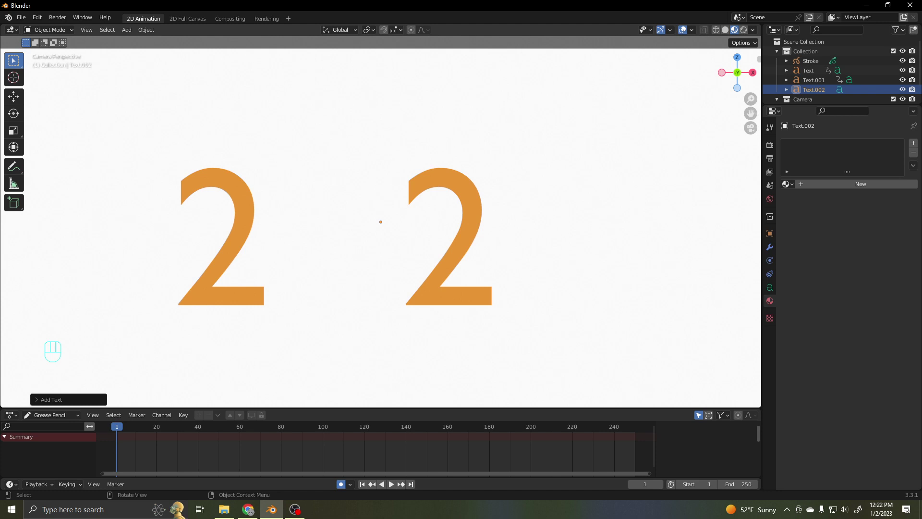
key(r)
key(x)
key(9)
key(0)
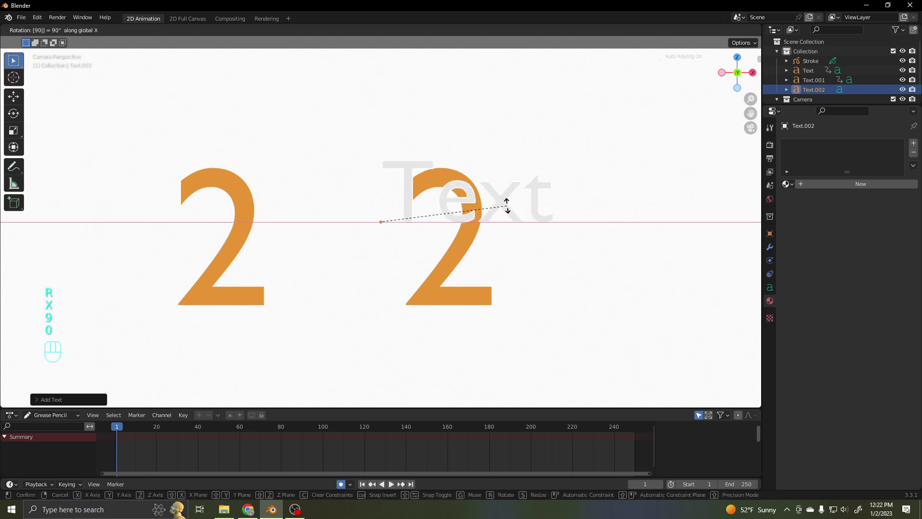
key(Return)
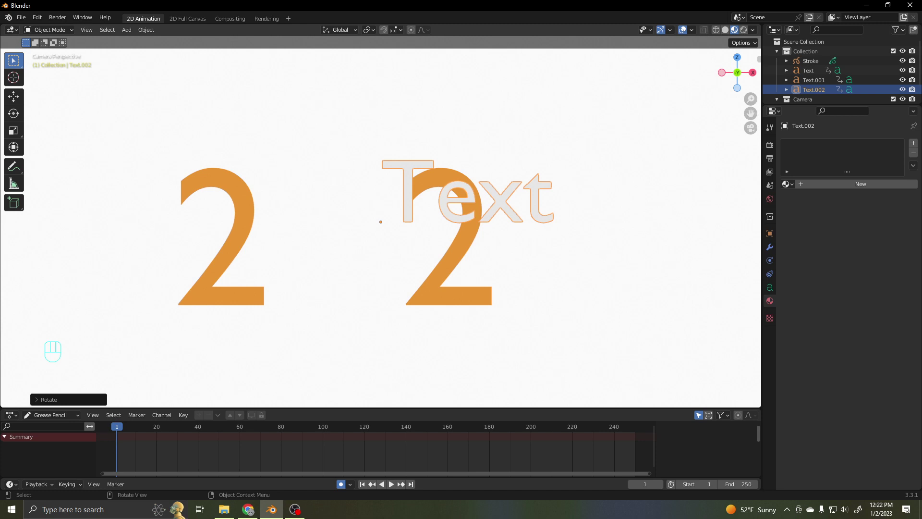
key(Tab)
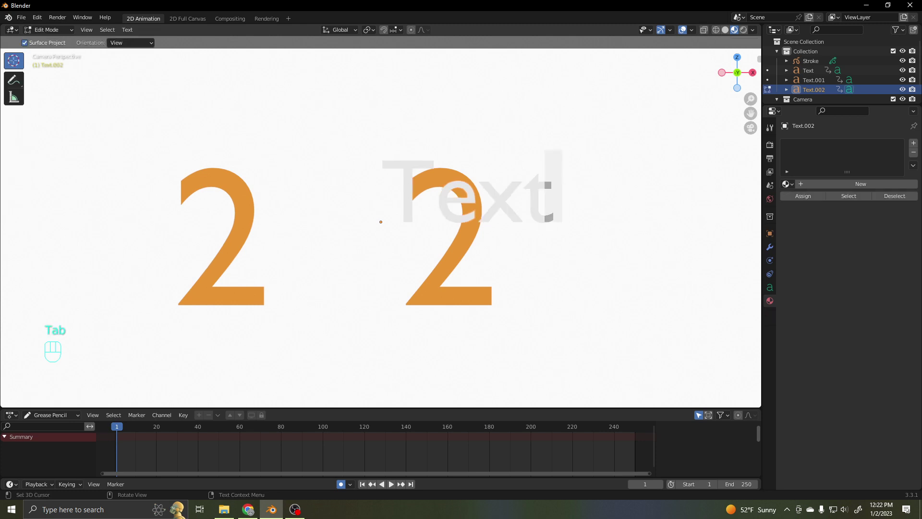
key(Return)
key(Return)
key(Return)
key(Return)
key(Return)
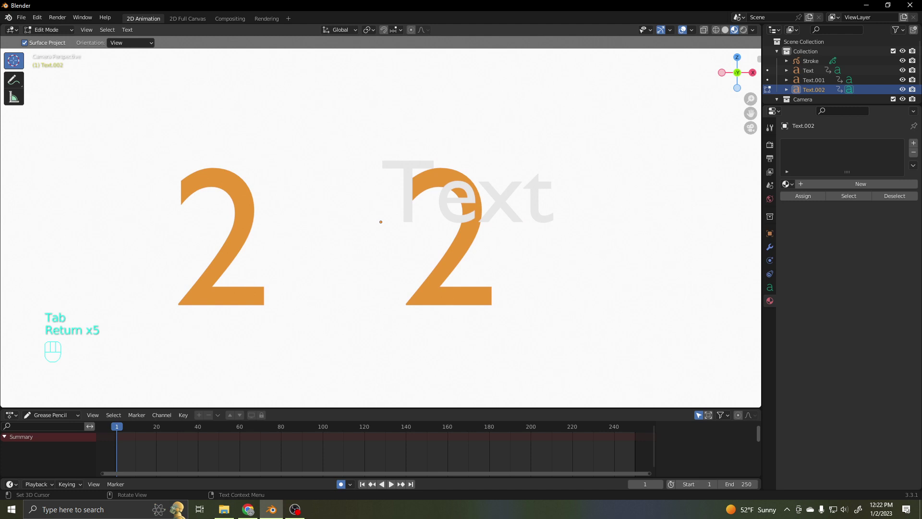
key(BackSpace)
key(BackSpace)
key(BackSpace)
click(381, 222)
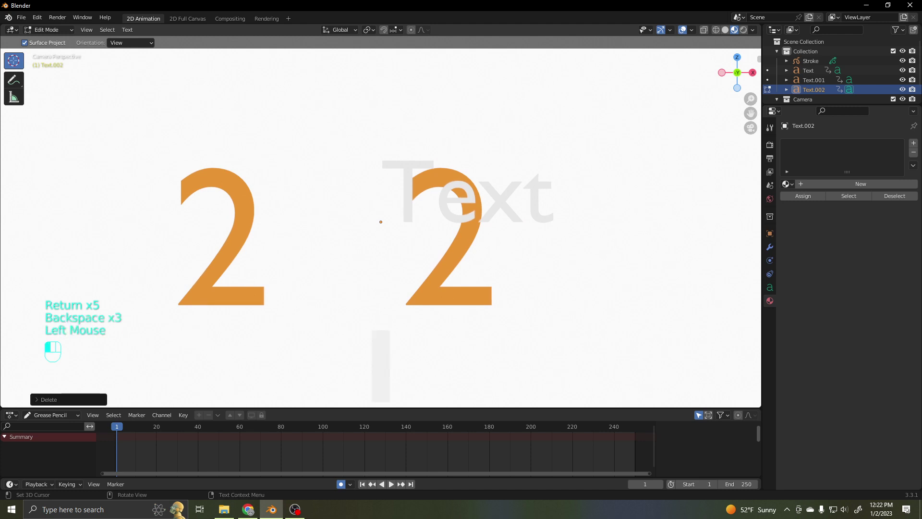
key(Tab)
key(Tab)
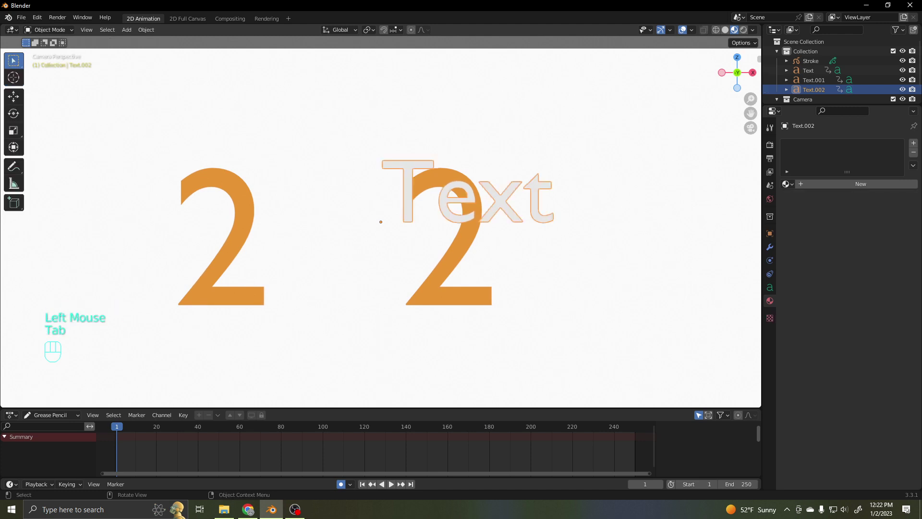
Step: Replace the new text object's default content with "0" and return to Object Mode
key(BackSpace)
key(BackSpace)
key(BackSpace)
key(BackSpace)
key(BackSpace)
key(BackSpace)
key(BackSpace)
key(BackSpace)
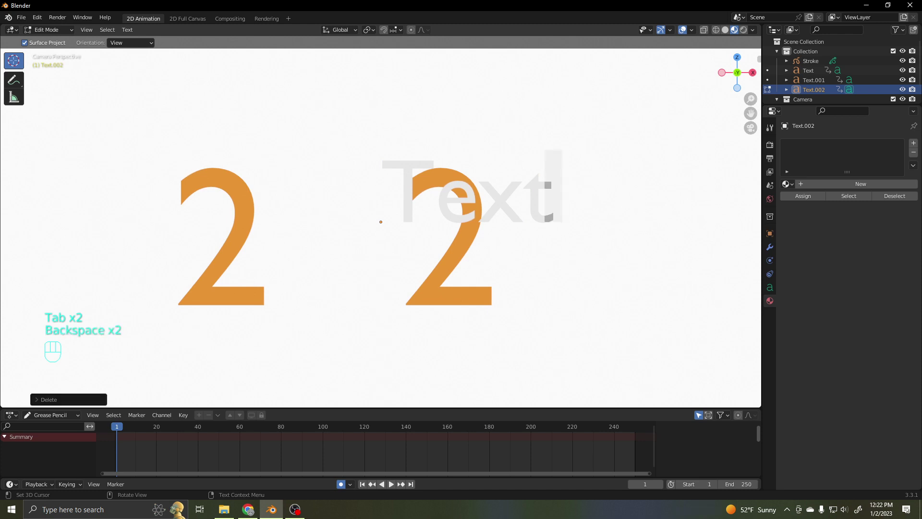
key(BackSpace)
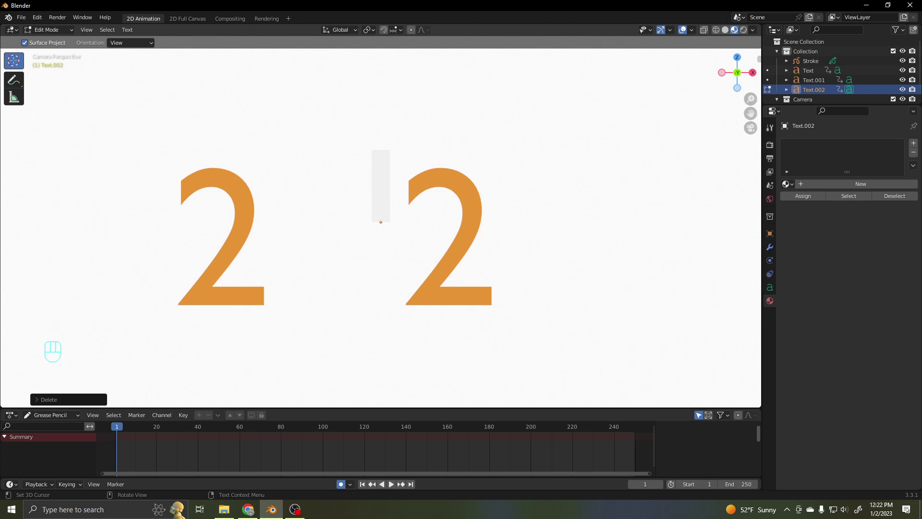
text(0)
key(Tab)
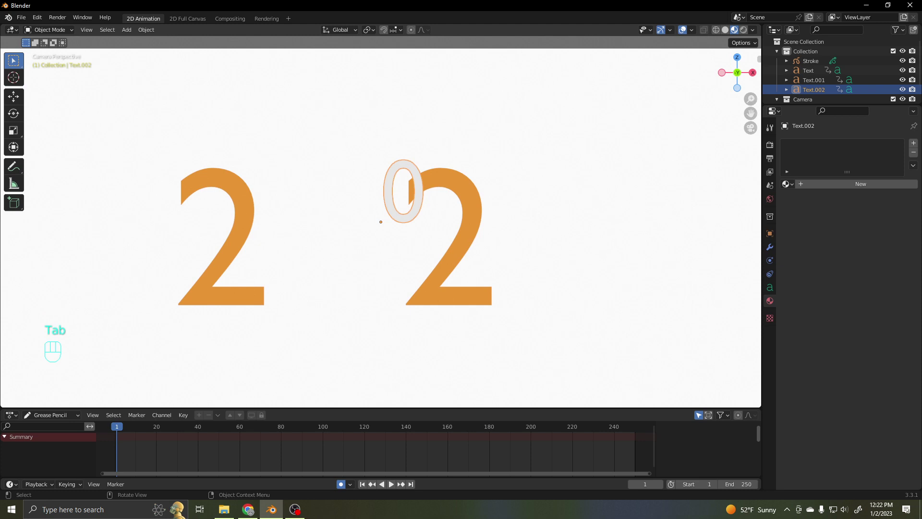
Step: Move the 0 between the two 2s on their shared baseline and scale it up about 2.2 times to match their height
key(g)
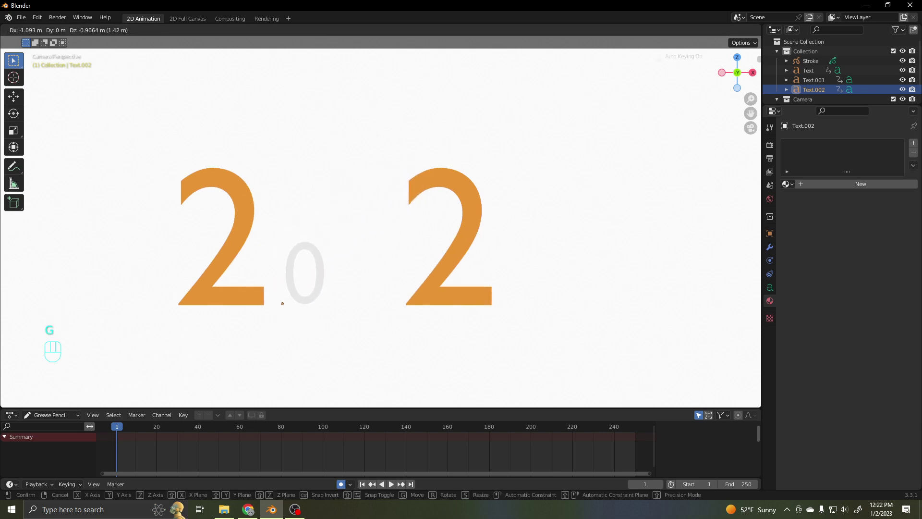
click(358, 320)
key(s)
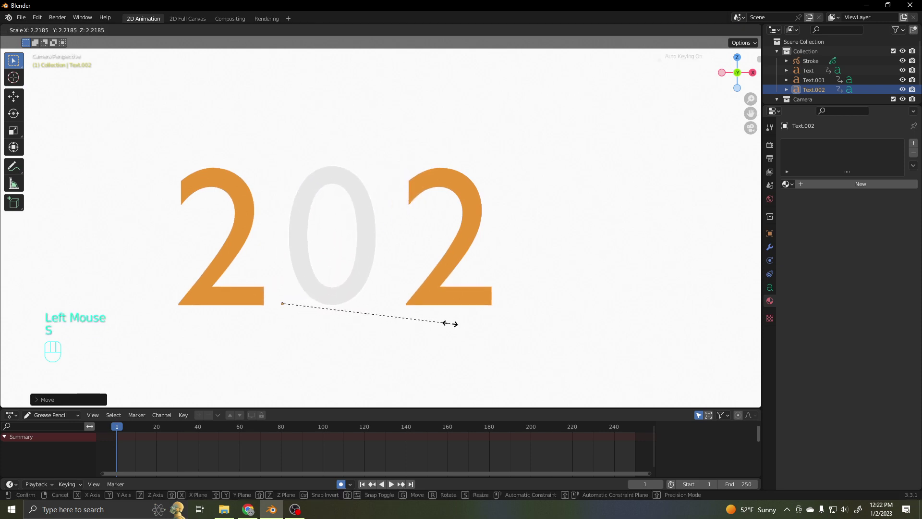
click(454, 324)
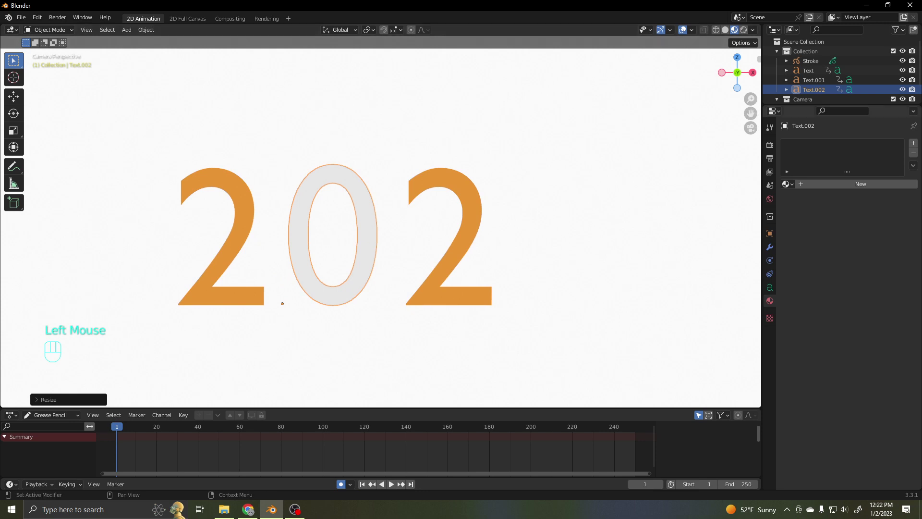
Step: Assign the existing orange material "Material" to the 0
click(855, 202)
click(788, 184)
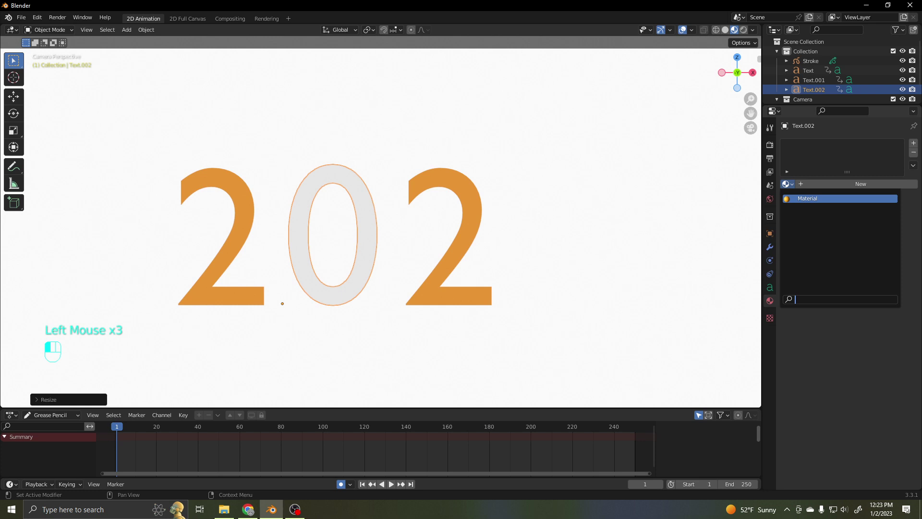
click(817, 199)
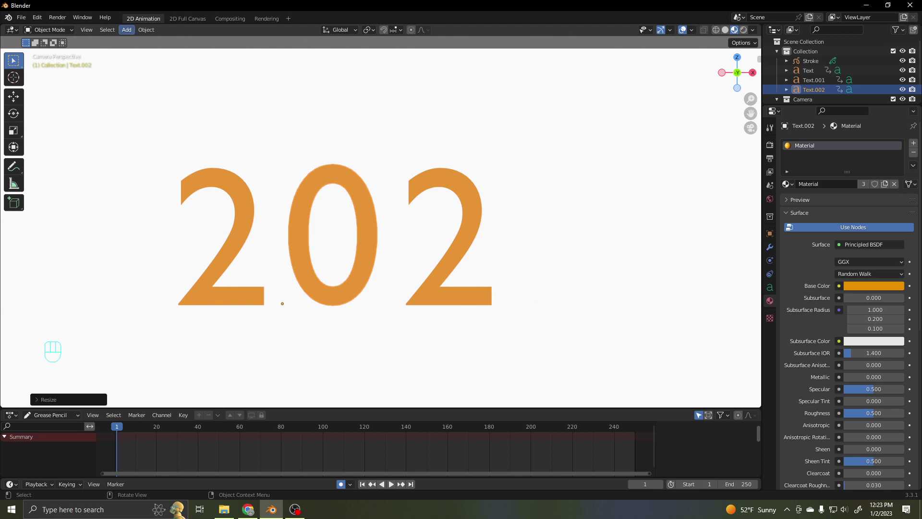
Step: Add a fourth text object and rotate it 90° about the global X axis
click(126, 30)
mouse_move(144, 41)
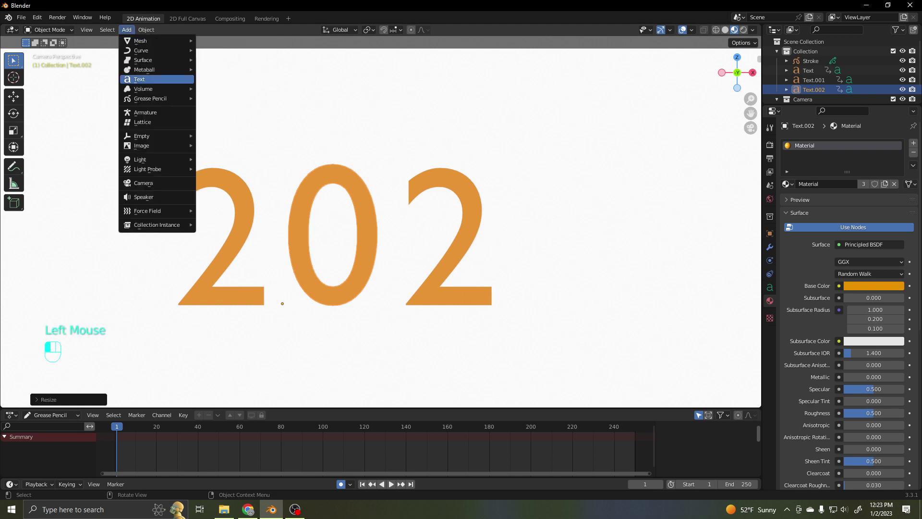
click(139, 79)
key(r)
key(x)
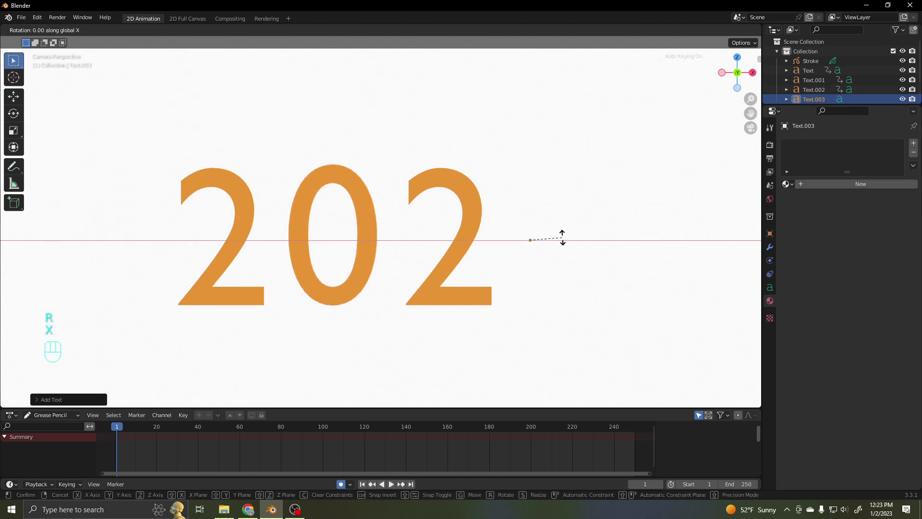
key(9)
key(0)
key(Return)
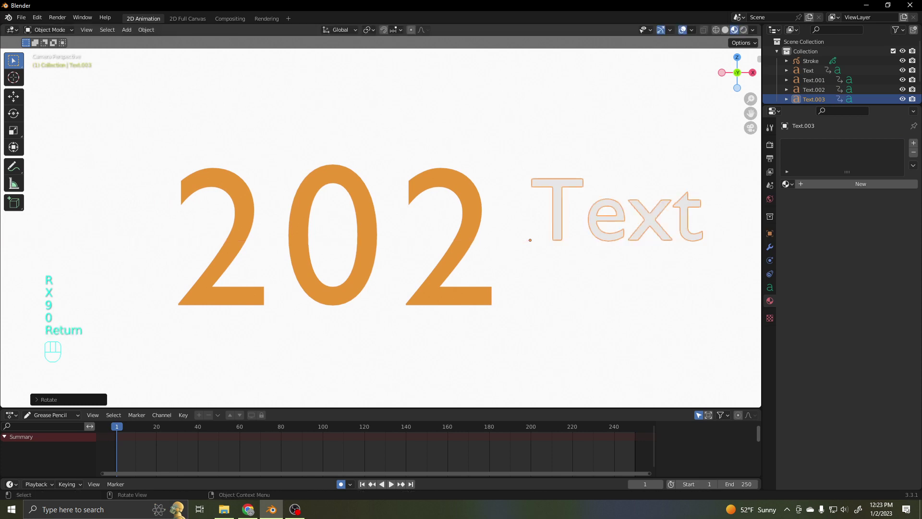
Step: Replace the fourth text object's default content with "3" and return to Object Mode
key(Tab)
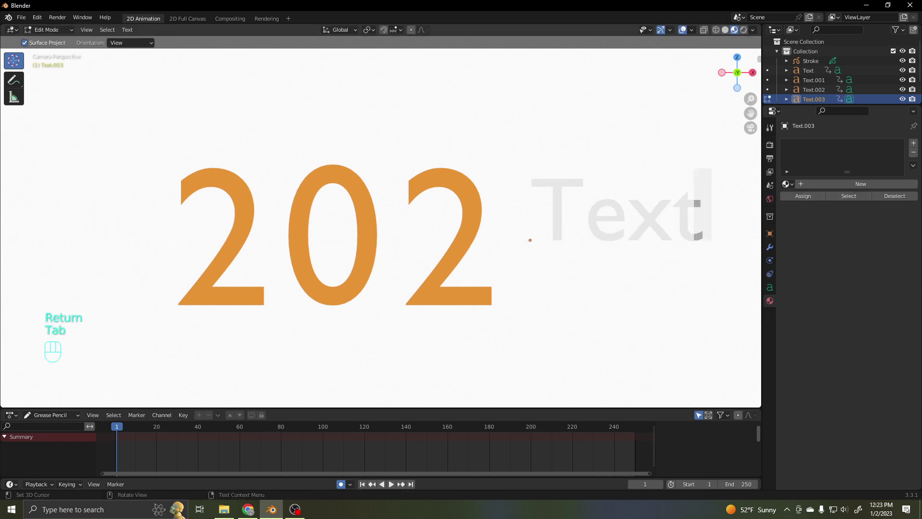
key(BackSpace)
key(BackSpace)
key(BackSpace)
key(BackSpace)
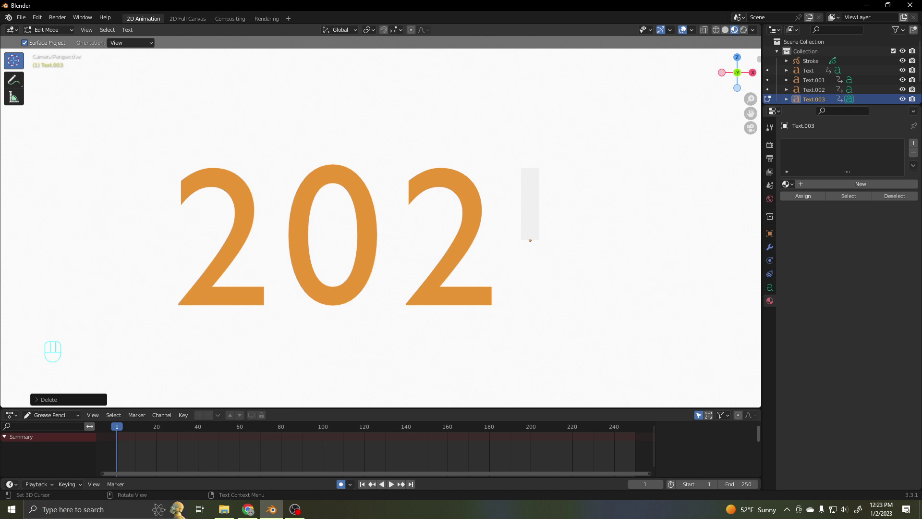
text(3)
key(Tab)
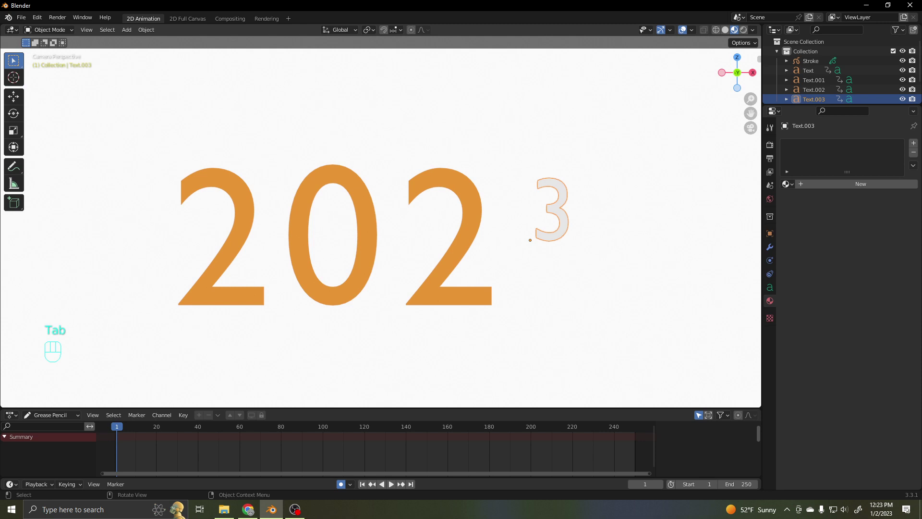
Step: Move the 3 to the right of the second 2 on the same baseline and scale it up about 2.2 times
key(g)
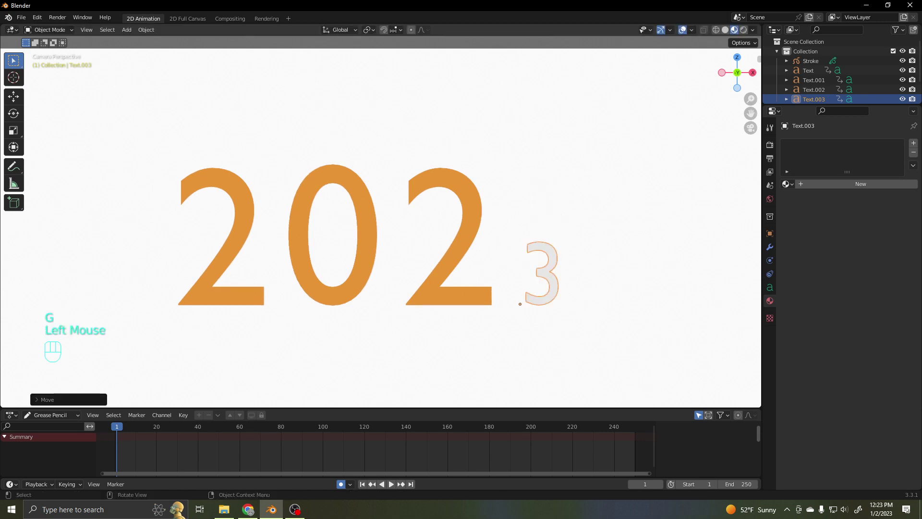
key(s)
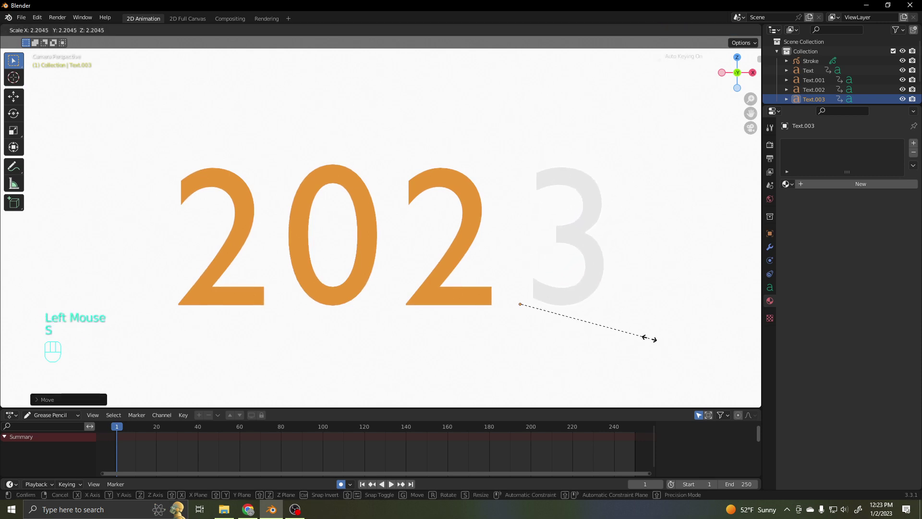
click(651, 338)
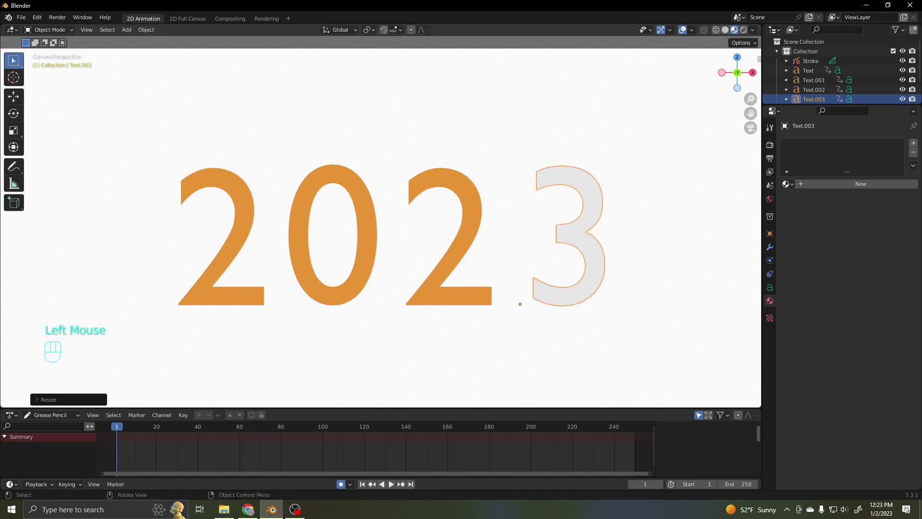
Step: Assign the existing orange material "Material" to the 3
click(652, 339)
click(787, 184)
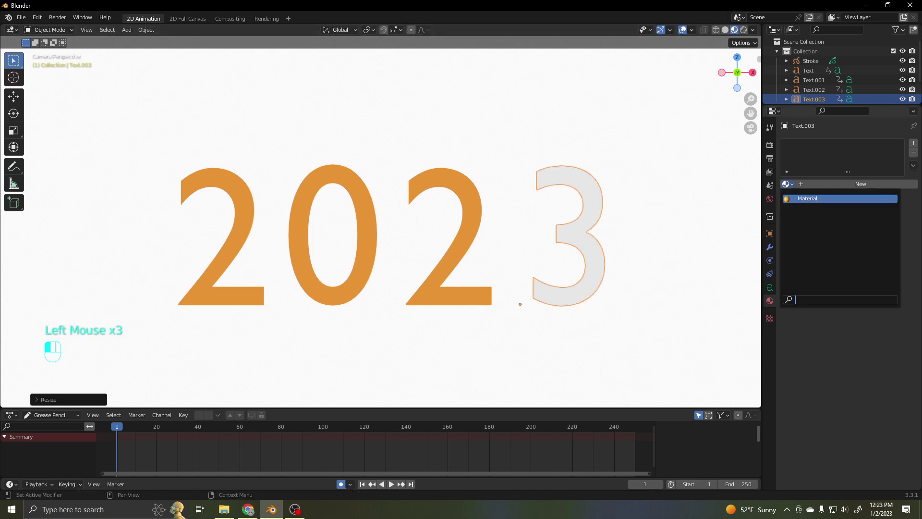
click(841, 199)
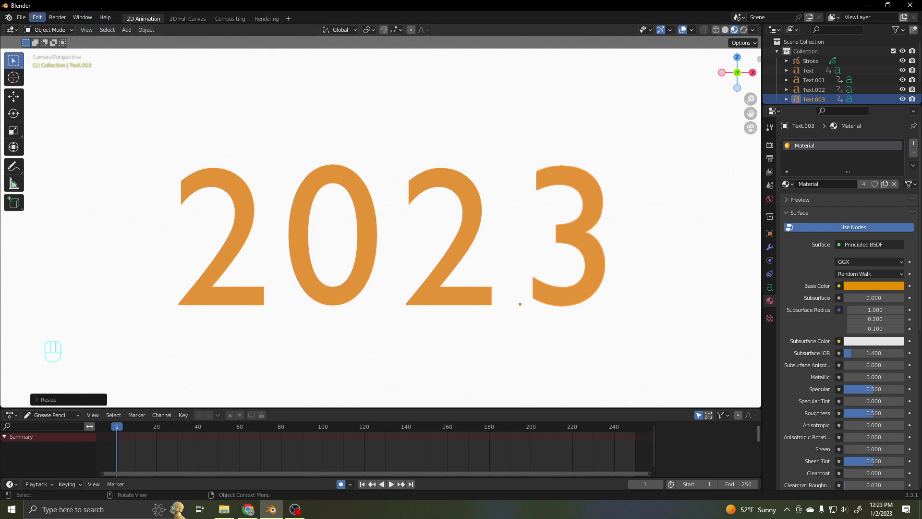
Step: Render a still image of the 2023 numerals at frame 1 and close the render window
click(58, 18)
click(76, 28)
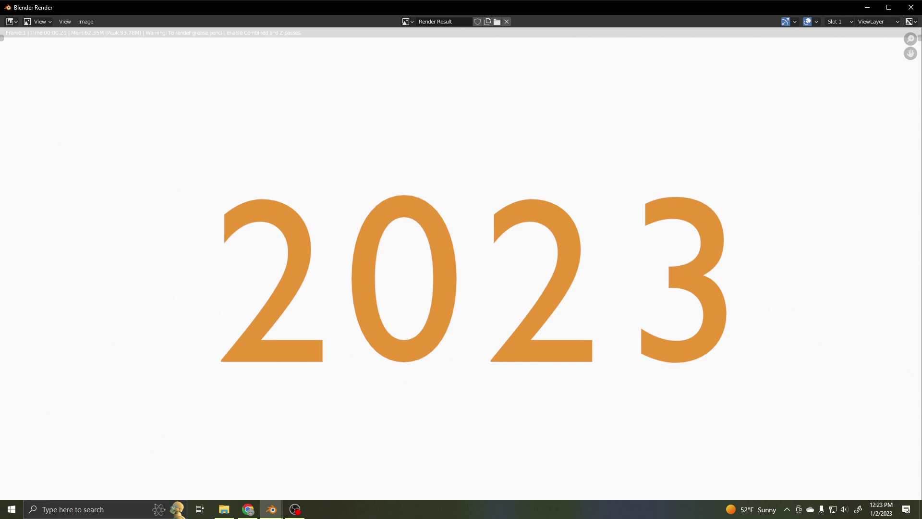
click(911, 7)
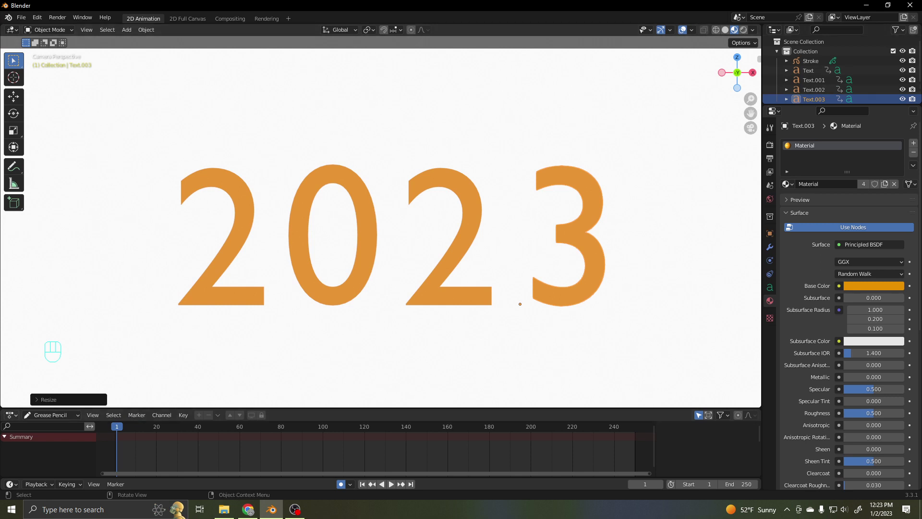
Step: Switch the Dope Sheet area below the viewport to the Timeline editor
click(11, 415)
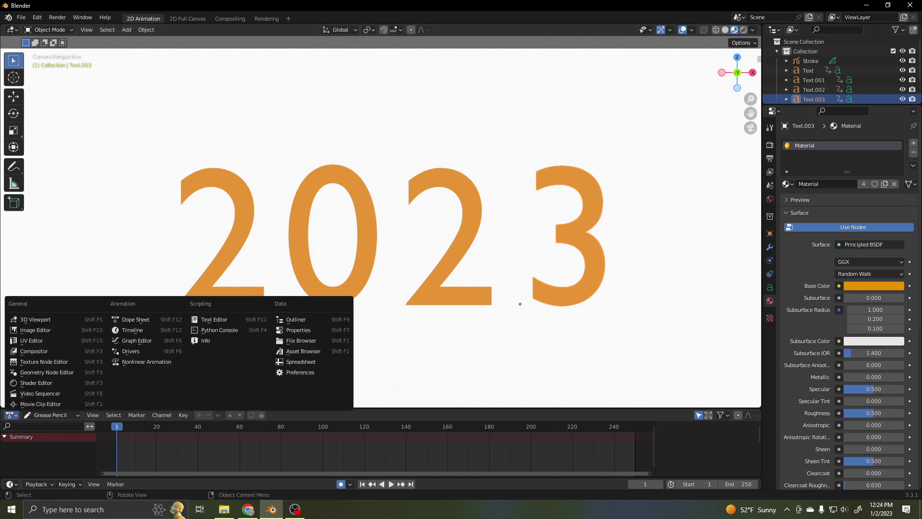
click(132, 330)
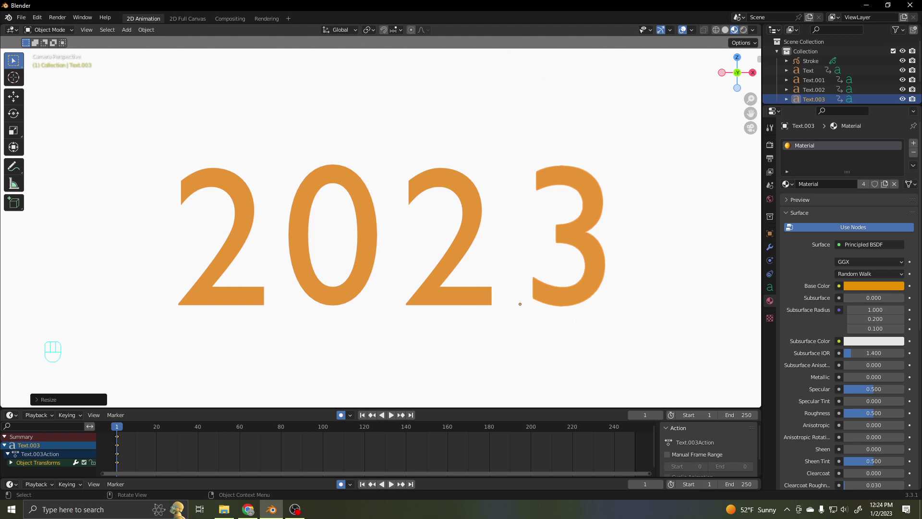
scroll(374, 446, down, 2)
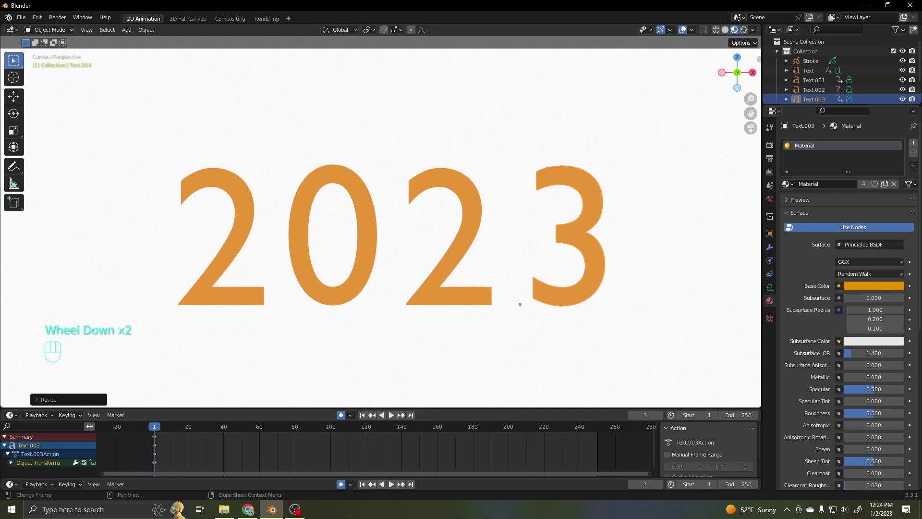
Step: Select the first 2 and duplicate its frame 1 keyframes to frame 250
click(235, 241)
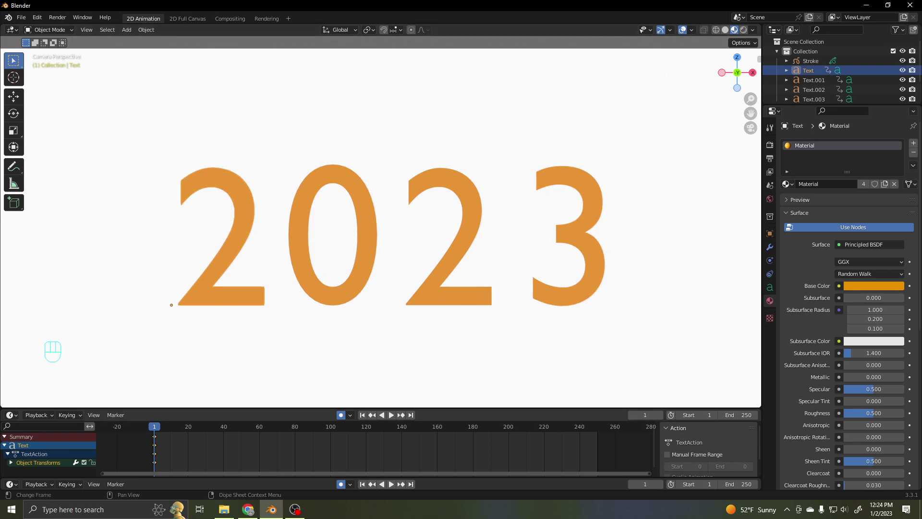
key(shift)
key(shift+d)
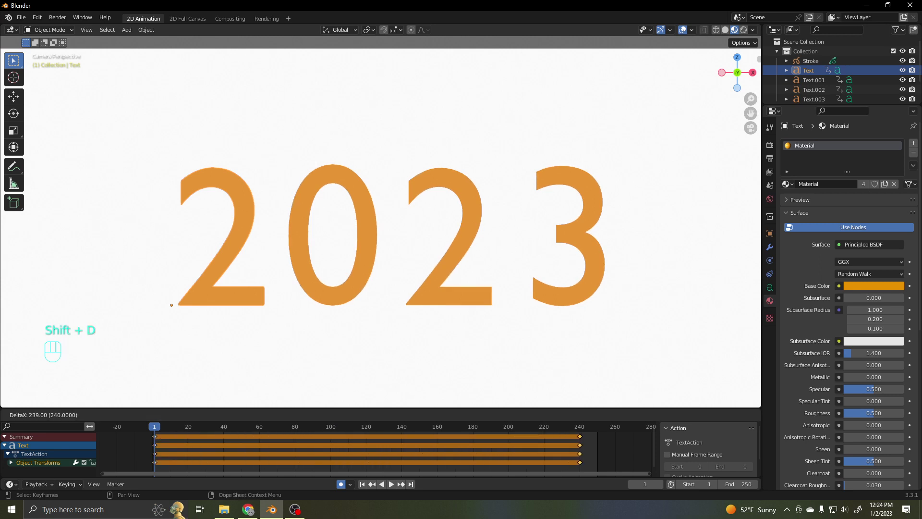
click(597, 444)
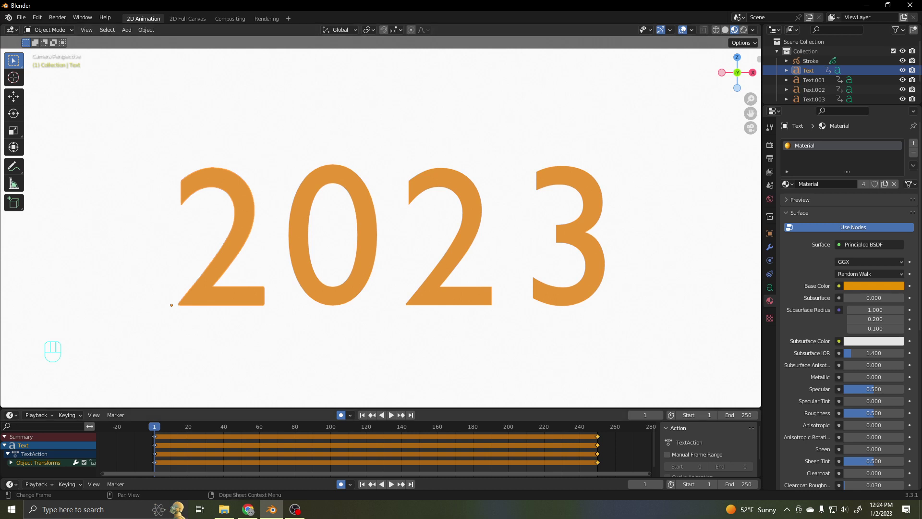
Step: At frame 1, move the first 2 about 3 m left and slightly up, outside the camera frame
click(312, 426)
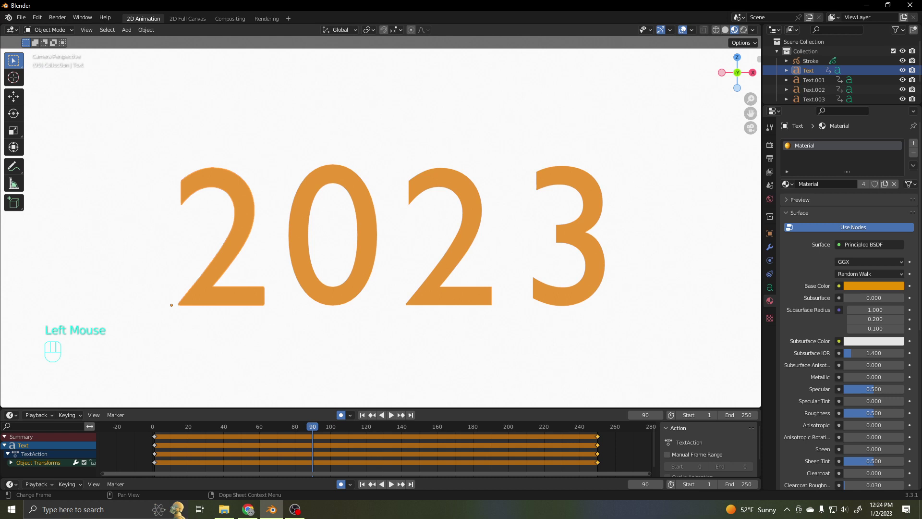
click(201, 427)
click(152, 427)
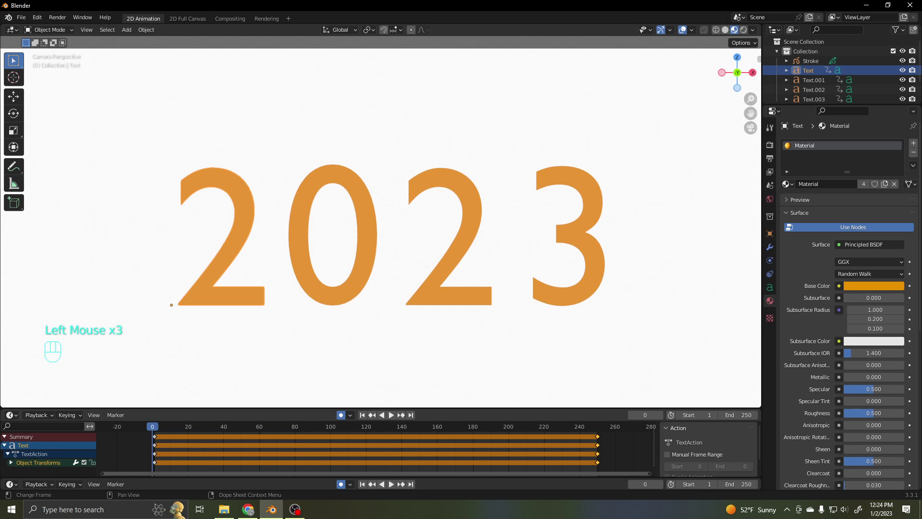
click(156, 427)
click(154, 427)
scroll(381, 226, down, 2)
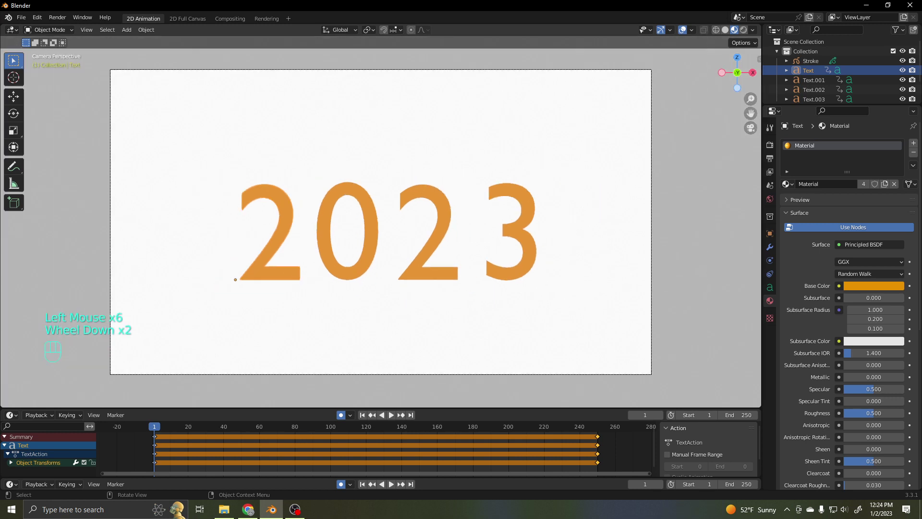
key(g)
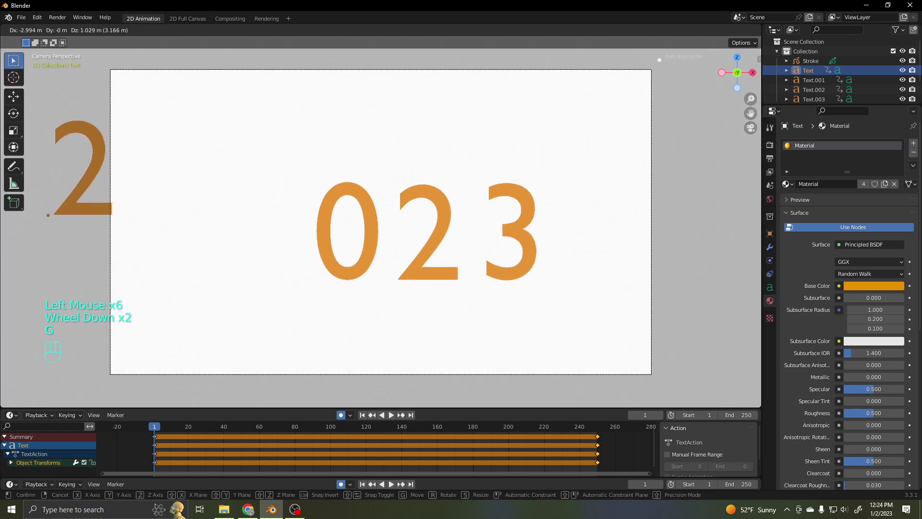
click(68, 173)
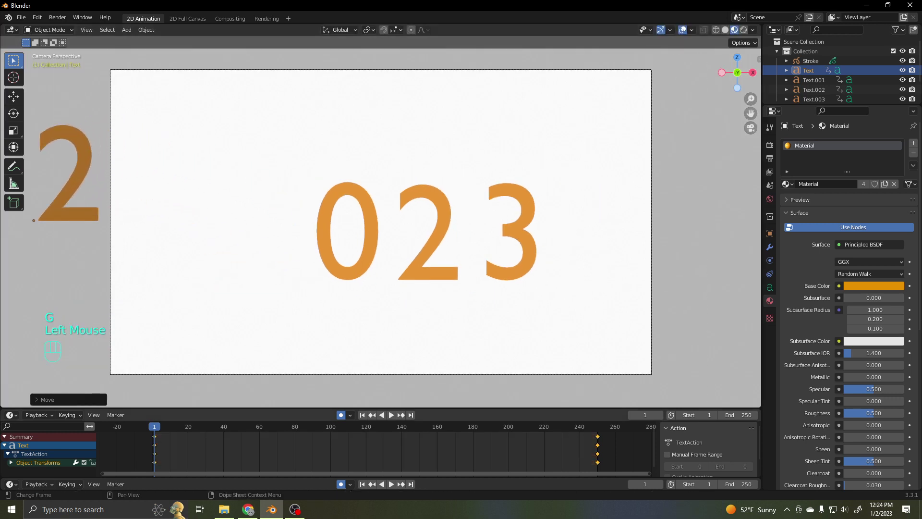
Step: Duplicate the first 2's off-screen keyframes from frame 1 to frame 64
click(374, 450)
key(shift+d)
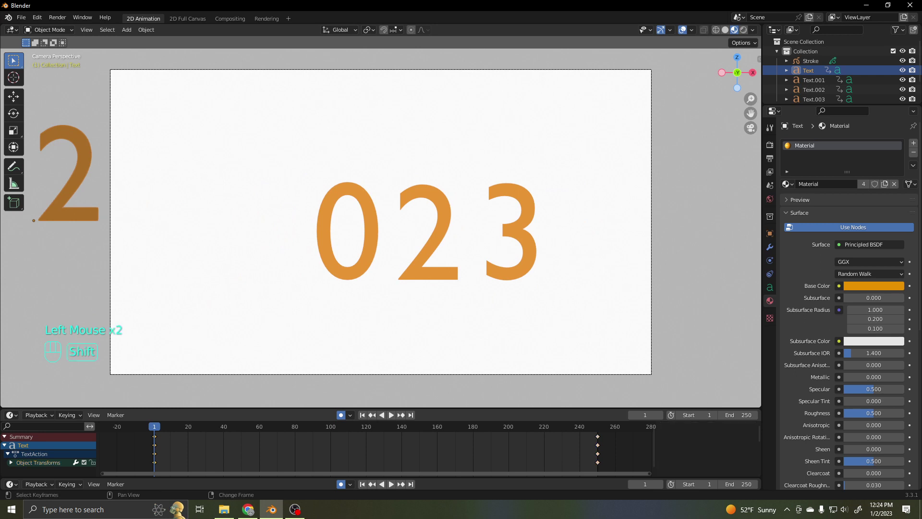
click(495, 454)
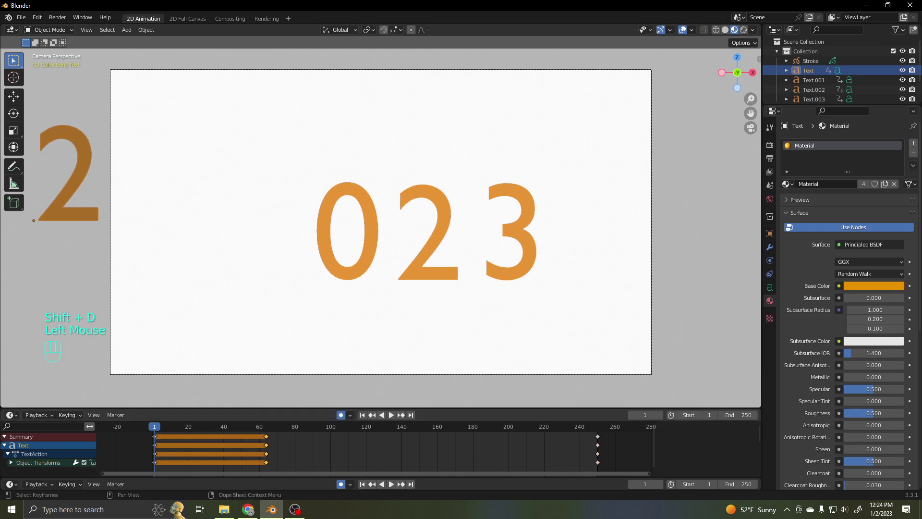
Step: Advance the animation to frame 64 and rotate the off-screen 2 about 70° counterclockwise around its origin
key(space)
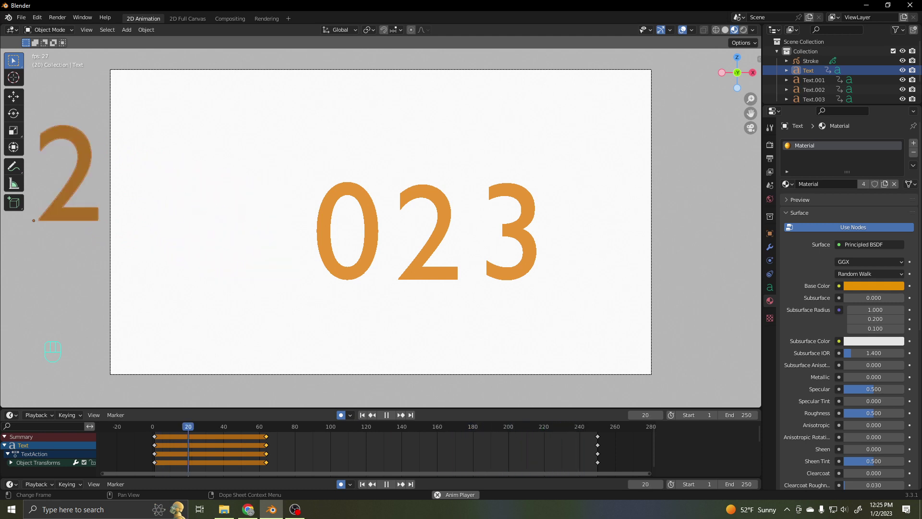
key(space)
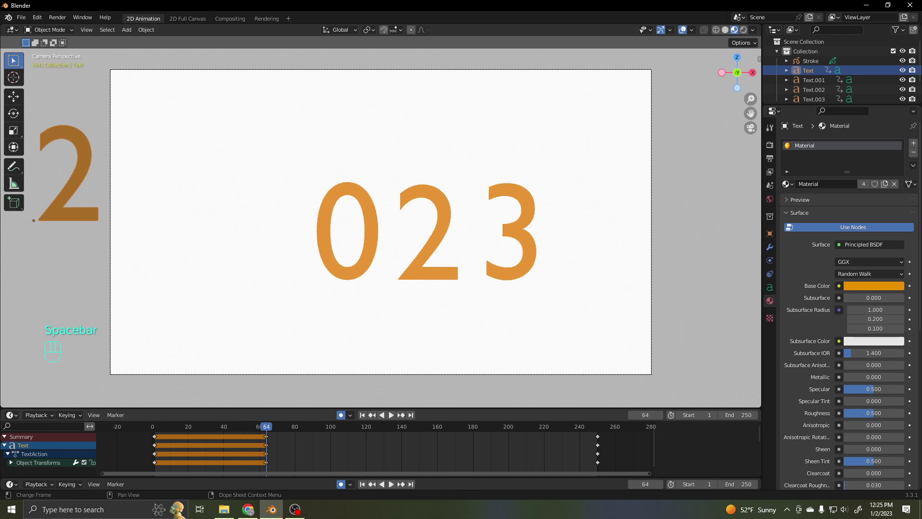
click(67, 173)
key(r)
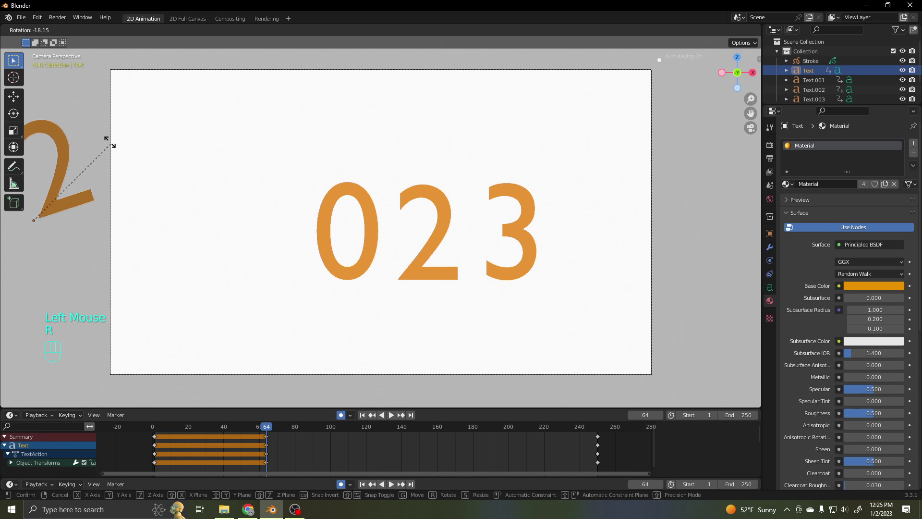
click(10, 56)
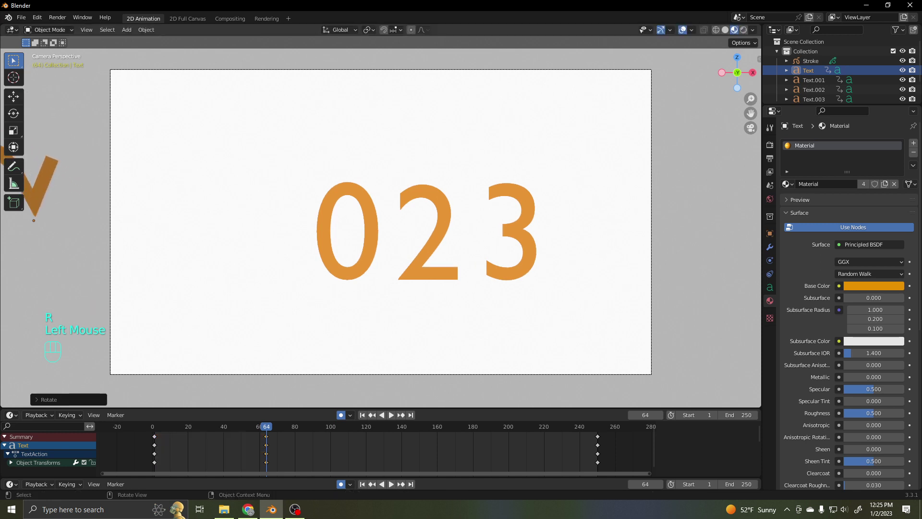
Step: Duplicate the first 2's frame 250 keyframes to frame 215 and play back the animation
key(space)
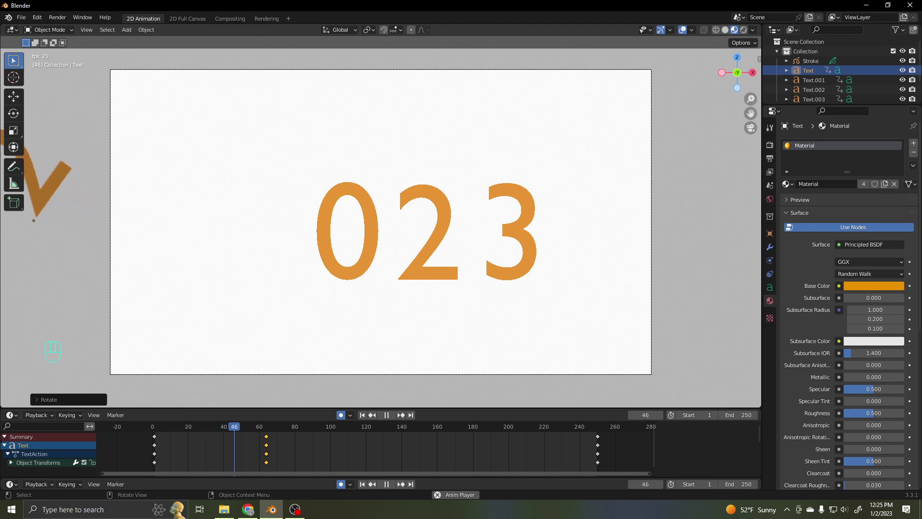
key(space)
click(597, 436)
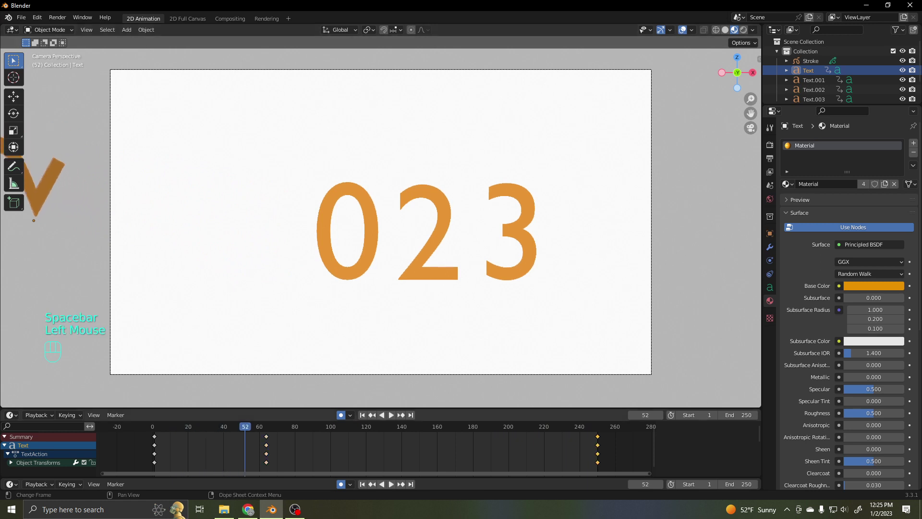
key(shift+d)
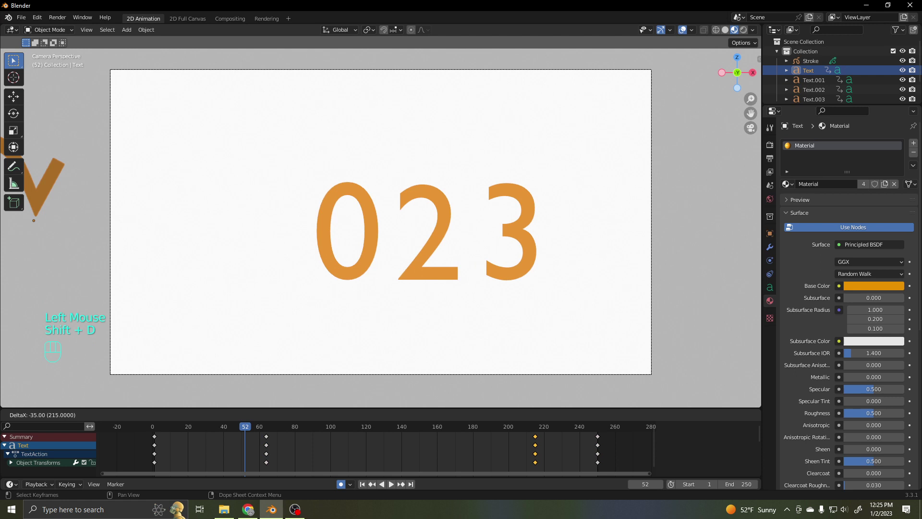
click(535, 436)
key(space)
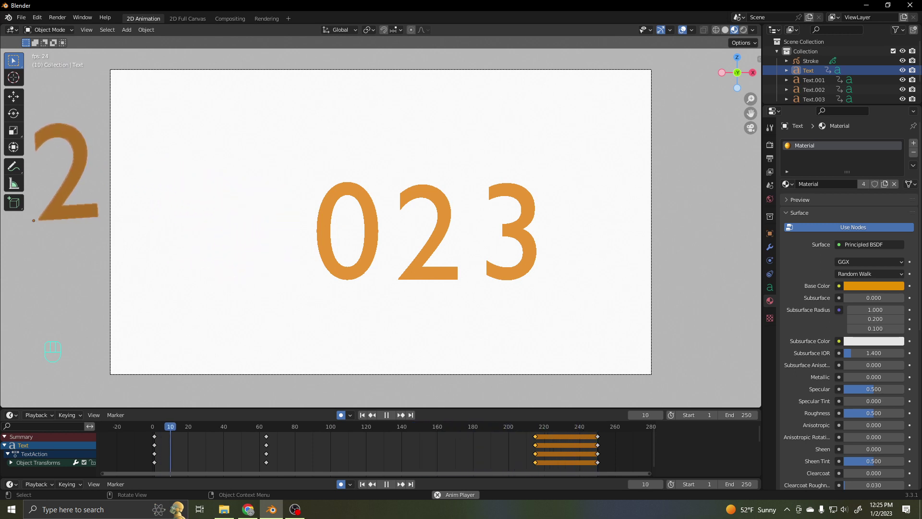
key(space)
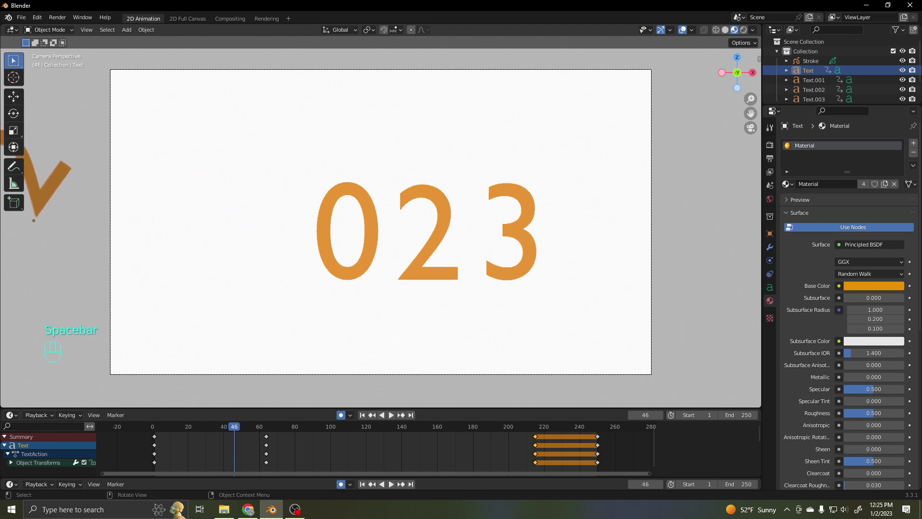
Step: Duplicate the 0's frame 1 keyframes to frame 250, and its frame 250 keyframes to about frame 213
click(324, 231)
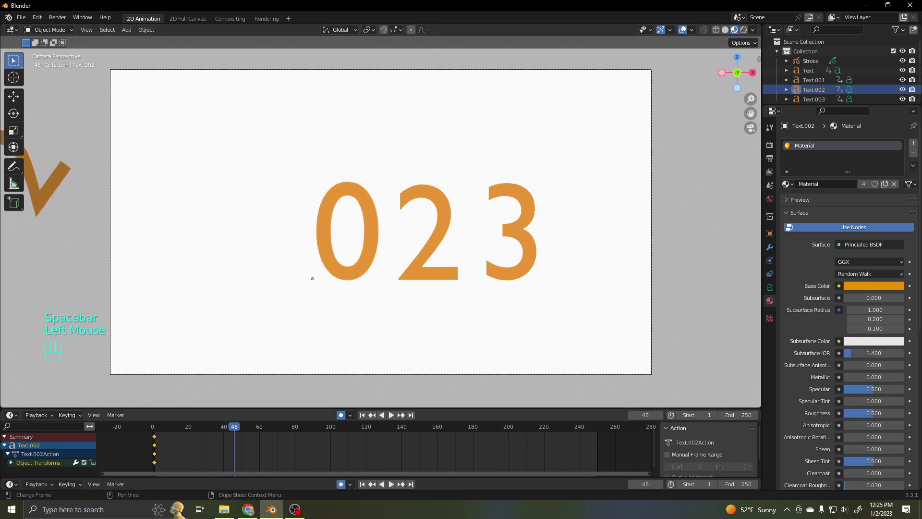
click(155, 437)
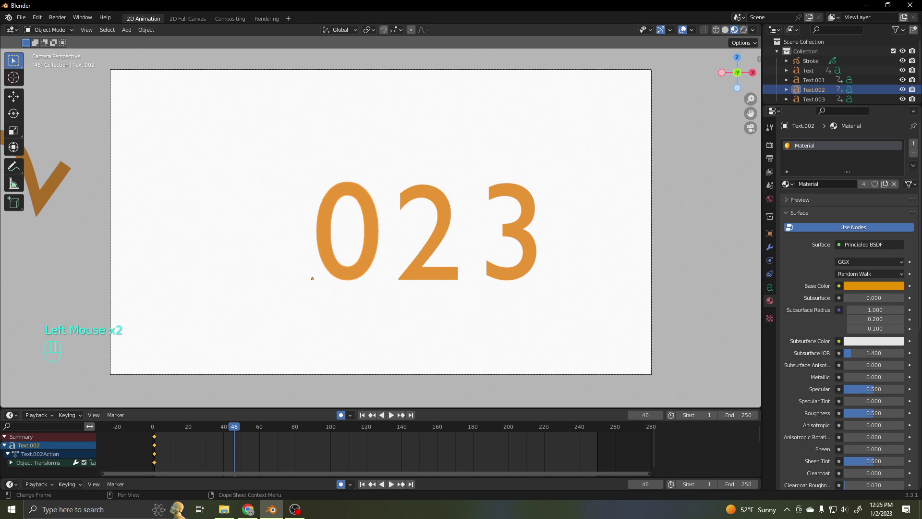
key(shift+d)
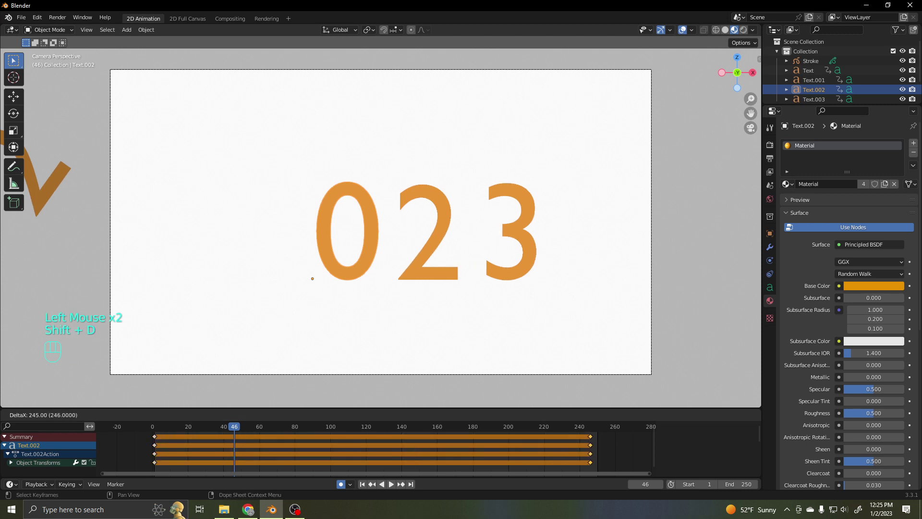
click(597, 447)
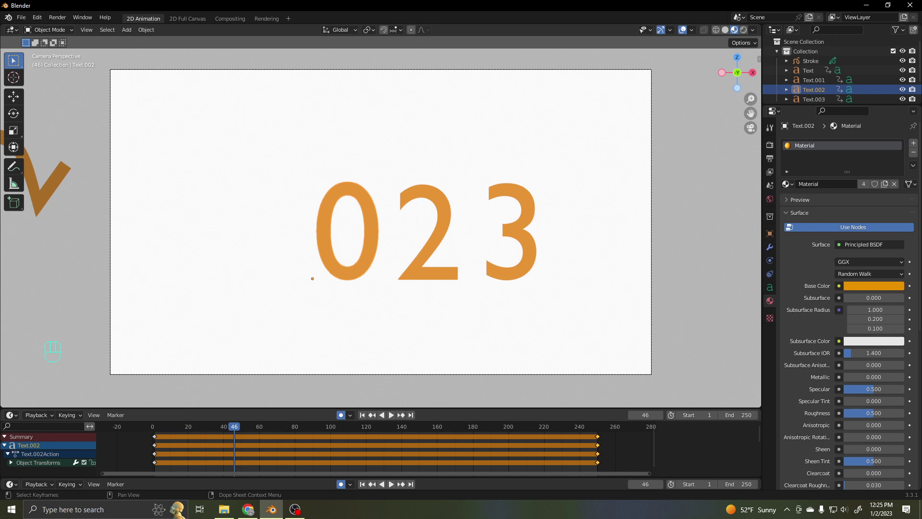
click(598, 446)
key(shift+d)
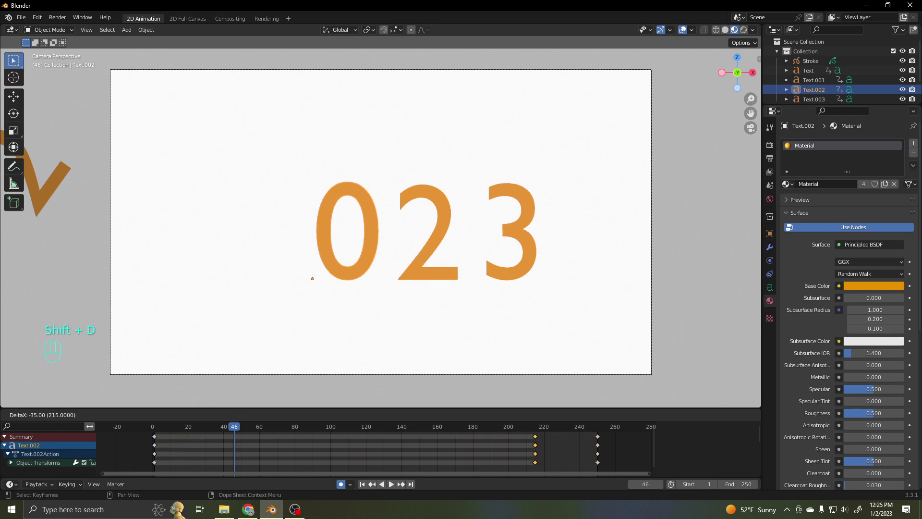
click(532, 447)
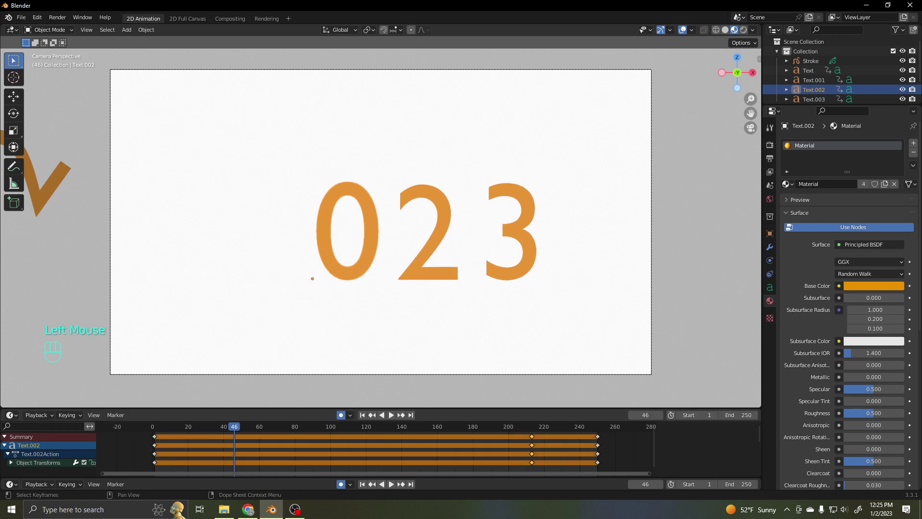
Step: At frame 1, rotate the 0 nearly 180° in a side view so it flips below its origin, and preview it through the camera
drag(234, 426, 154, 426)
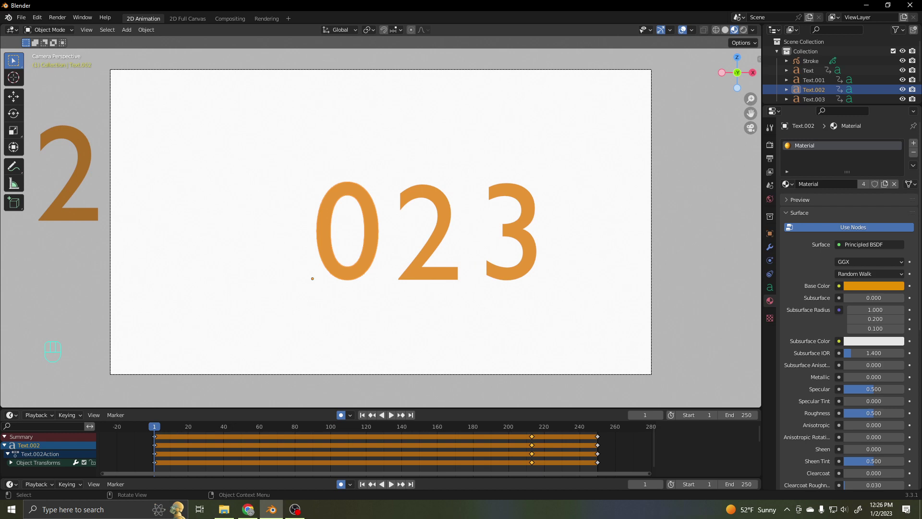
middle_drag(432, 226, 295, 226)
scroll(379, 226, up, 5)
scroll(379, 226, down, 2)
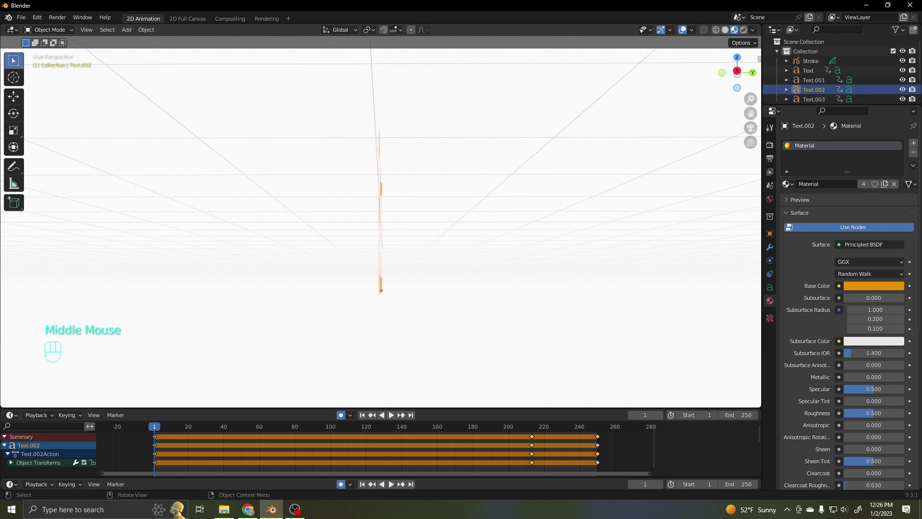
key(r)
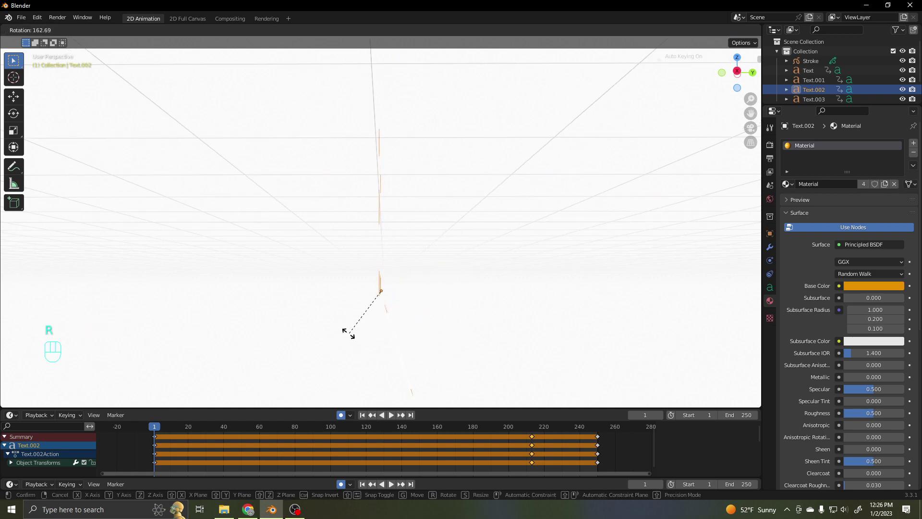
click(338, 327)
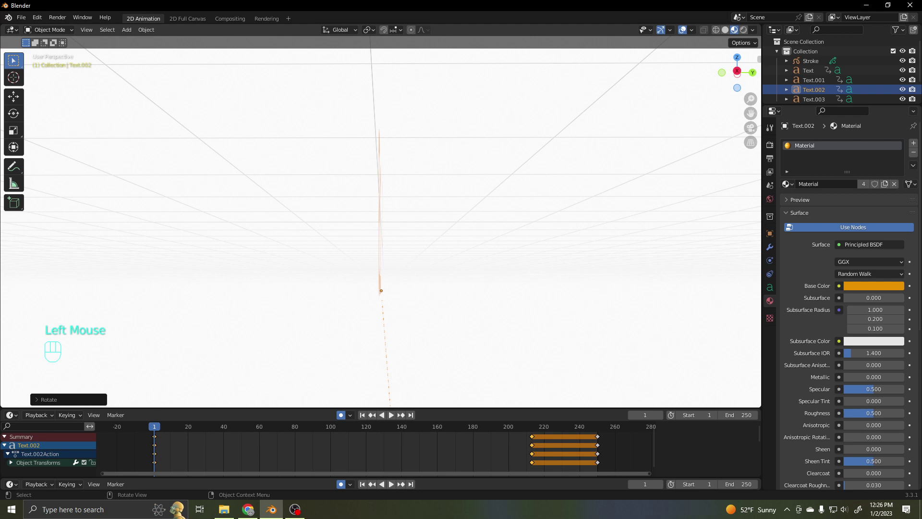
key(KP_0)
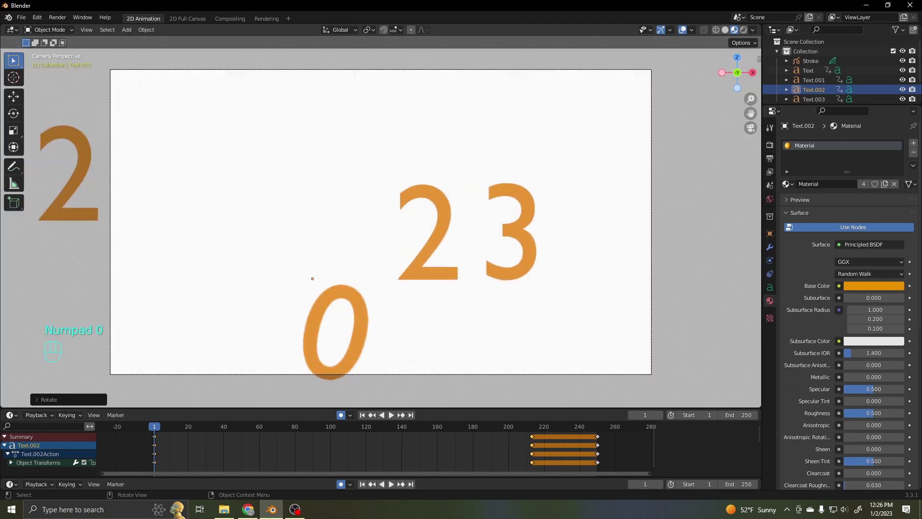
key(space)
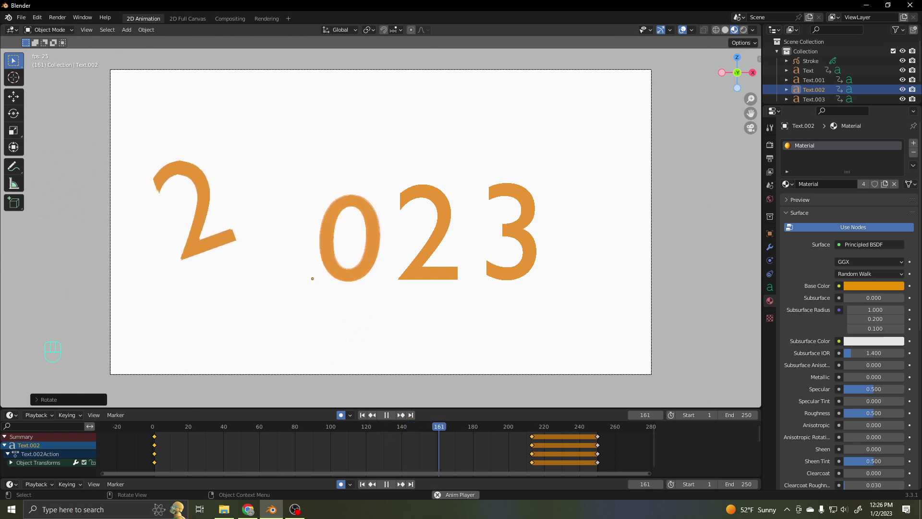
key(space)
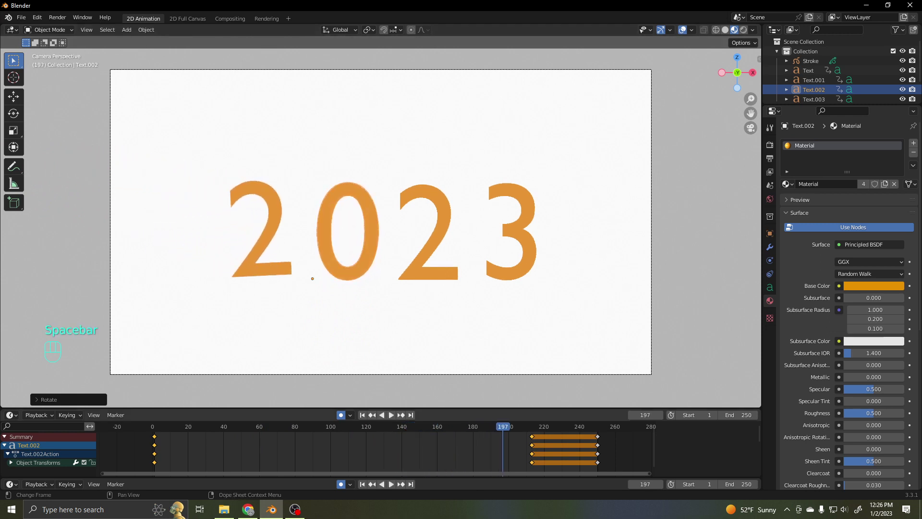
Step: At frame 1, move the flipped 0 about 1.6 m down, below the camera frame, and play back the animation
drag(504, 427, 154, 449)
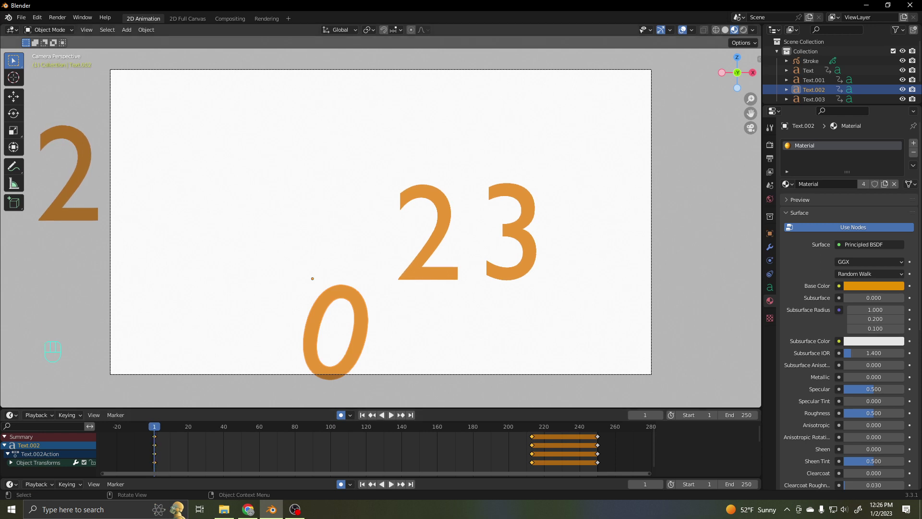
key(g)
click(303, 380)
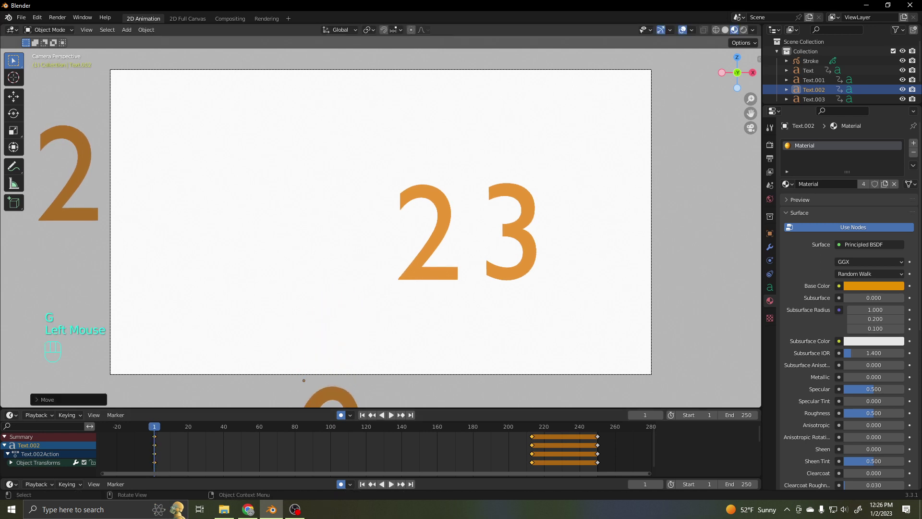
key(space)
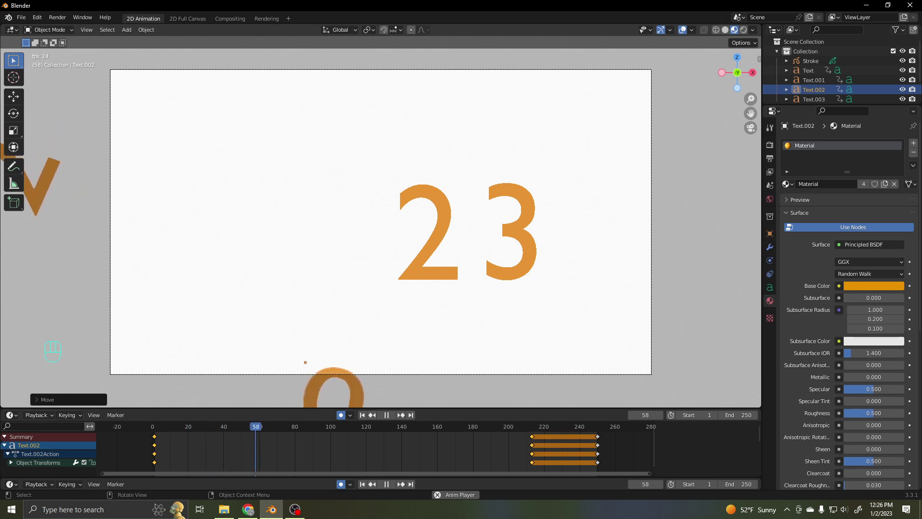
Step: Select the second 2 and duplicate its frame 1 keyframes to frame 249, and the frame 249 keyframes to about frame 205
click(440, 231)
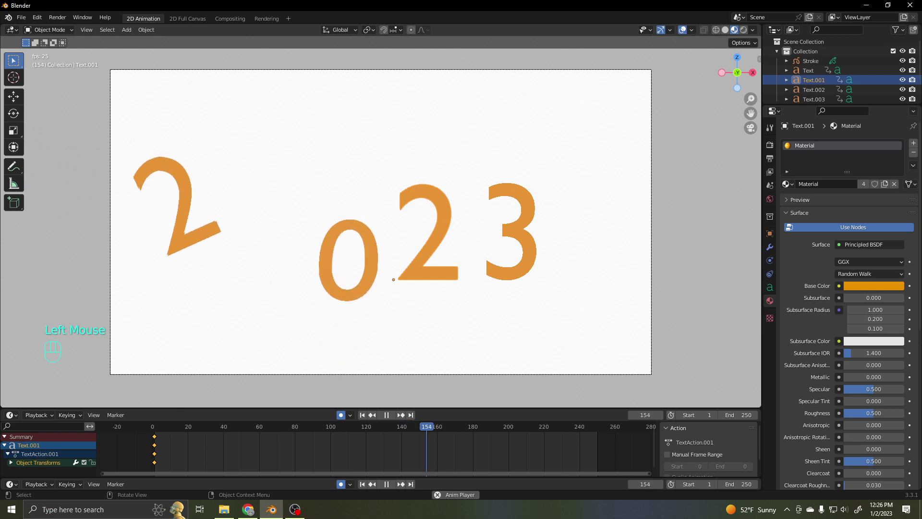
key(space)
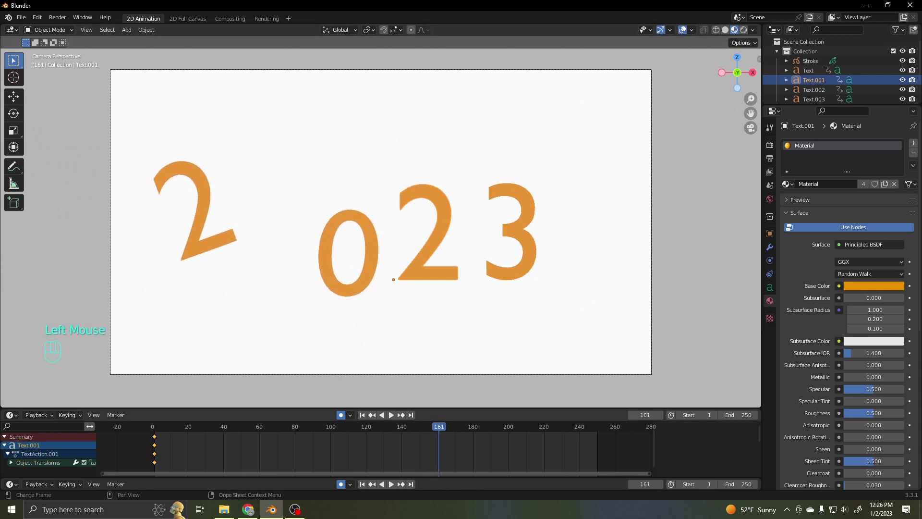
key(shift+d)
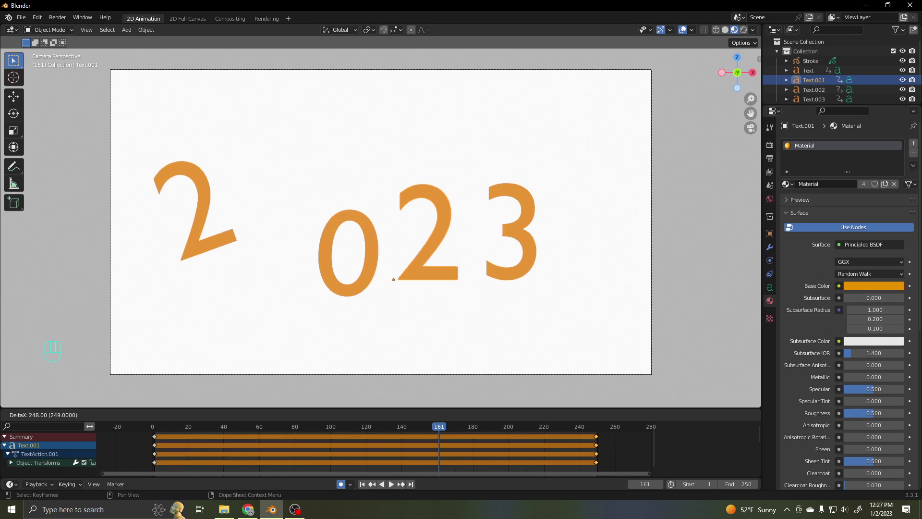
click(596, 445)
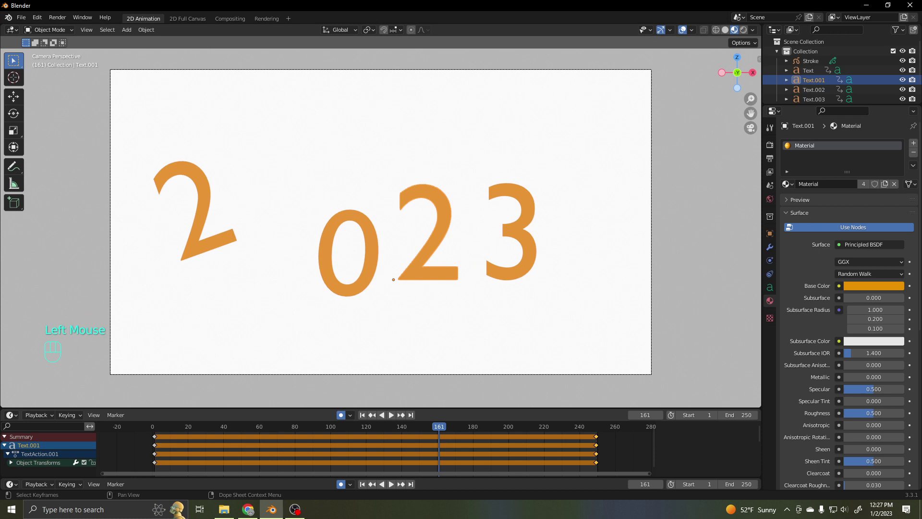
key(shift+d)
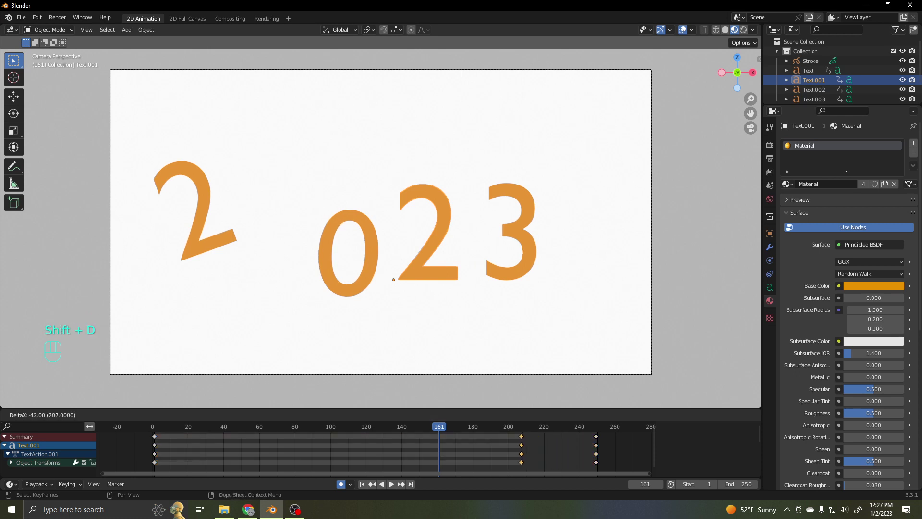
click(517, 449)
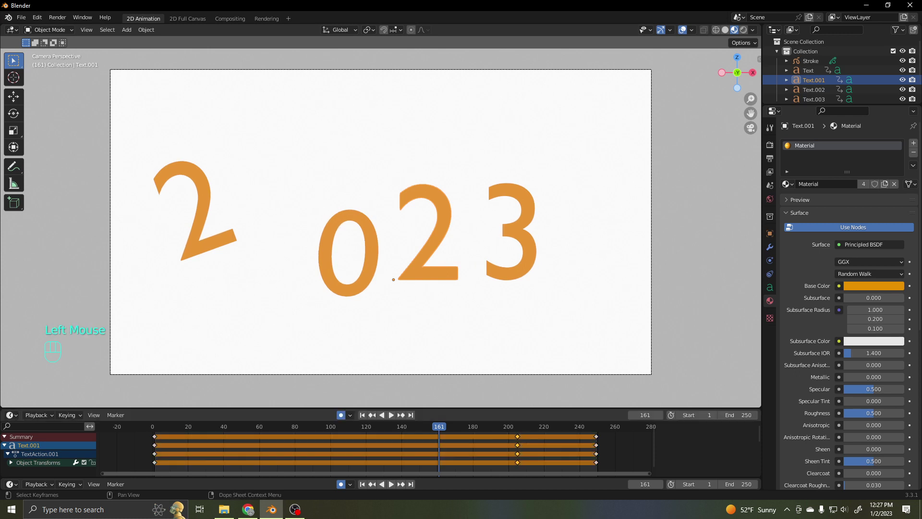
Step: At frame 1, shrink the second 2 to about 0.19 and place it just above the camera frame, tilted counterclockwise
drag(439, 426, 154, 426)
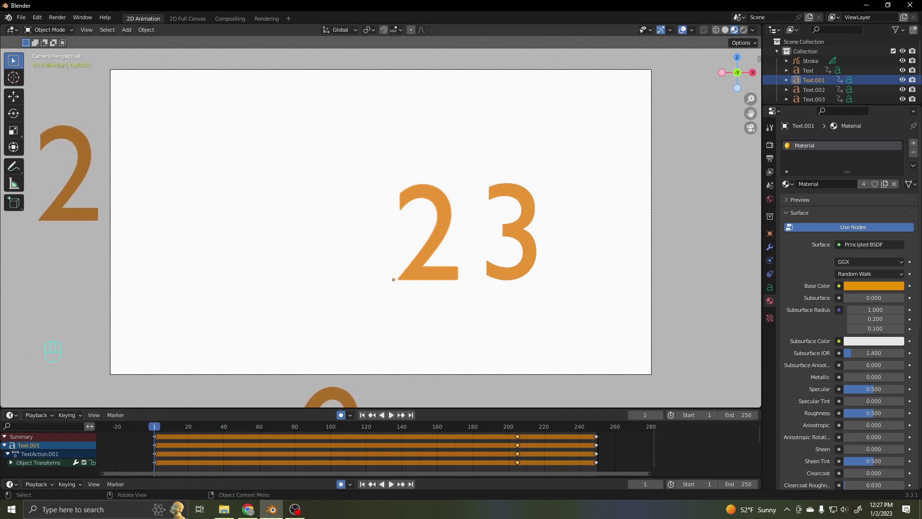
key(s)
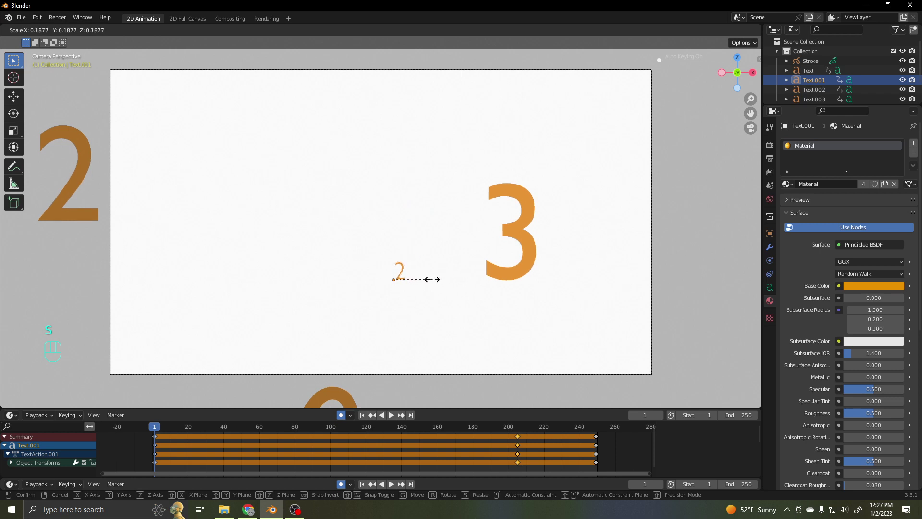
click(432, 279)
key(g)
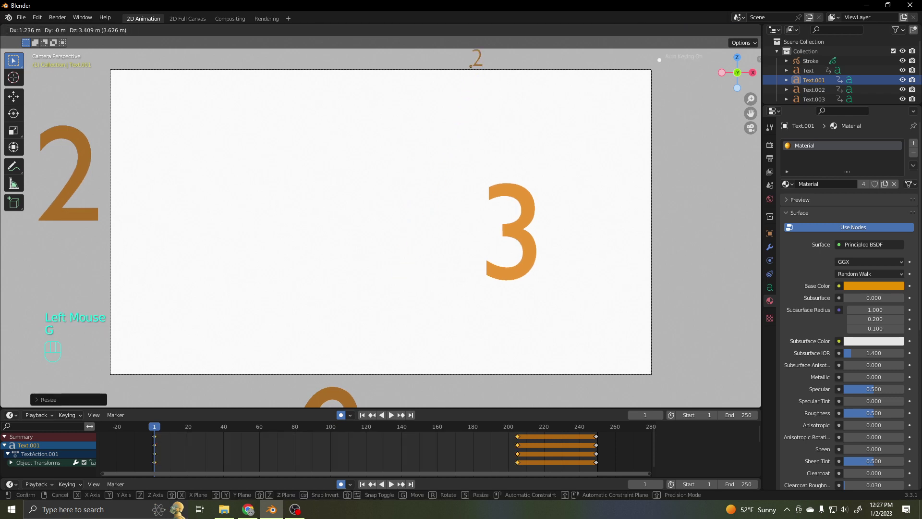
click(476, 62)
key(r)
click(522, 376)
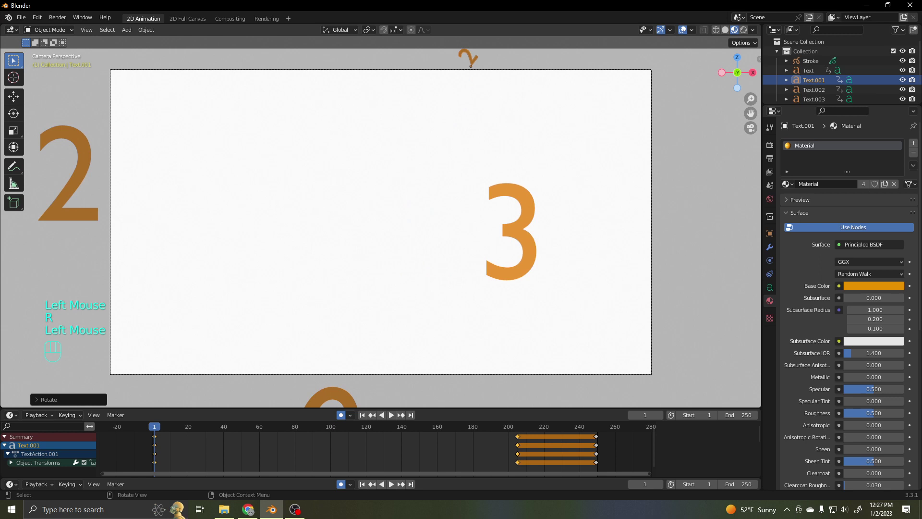
Step: At frame 23, pose the second 2 inside the camera frame above the 3, rotated clockwise and enlarged
drag(154, 426, 193, 427)
key(g)
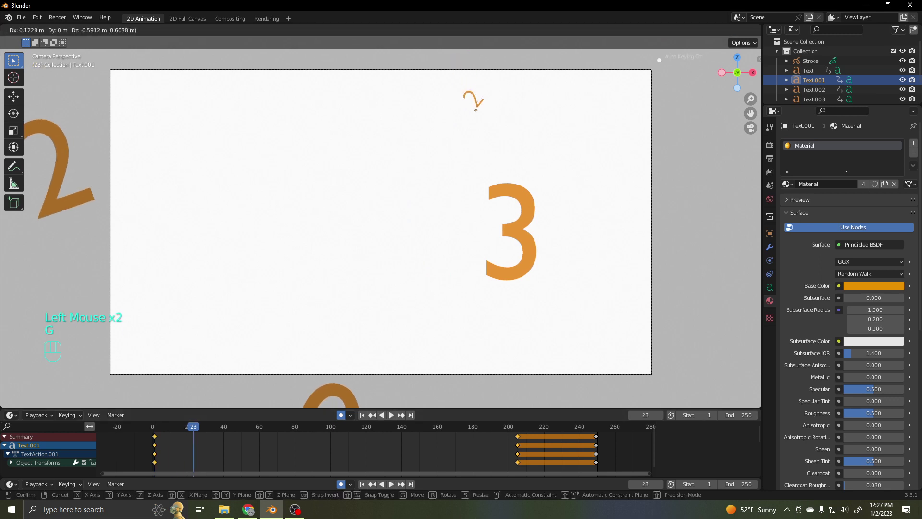
click(499, 104)
key(r)
click(504, 159)
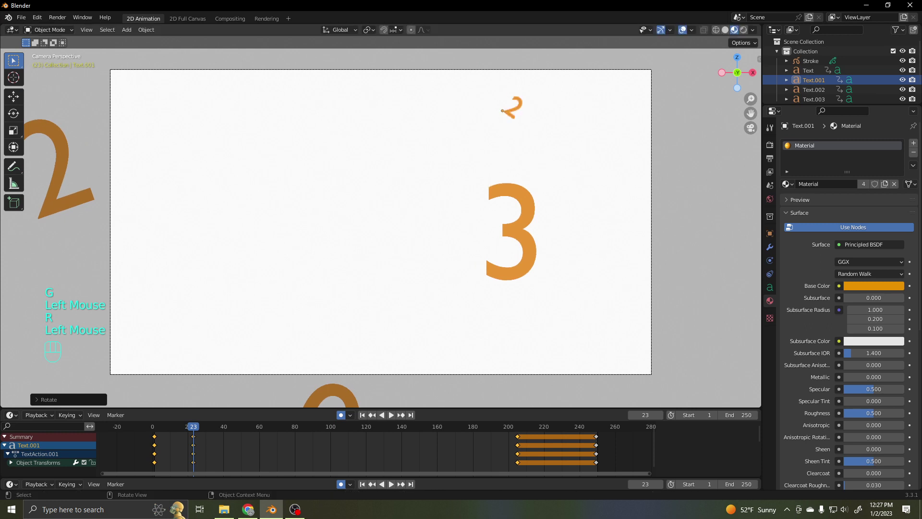
key(s)
click(566, 147)
Step: At frame 44, move the second 2 about 1 m left, to the upper left of the 3
click(231, 426)
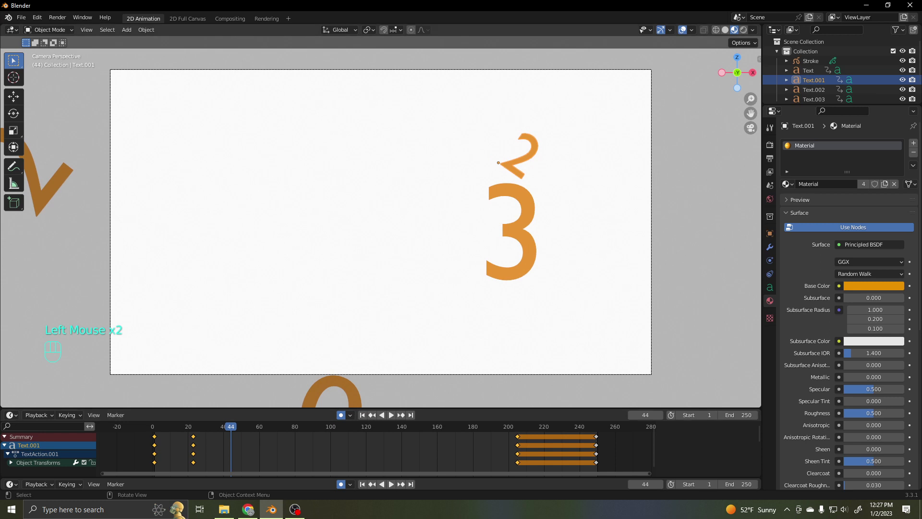
key(g)
click(434, 167)
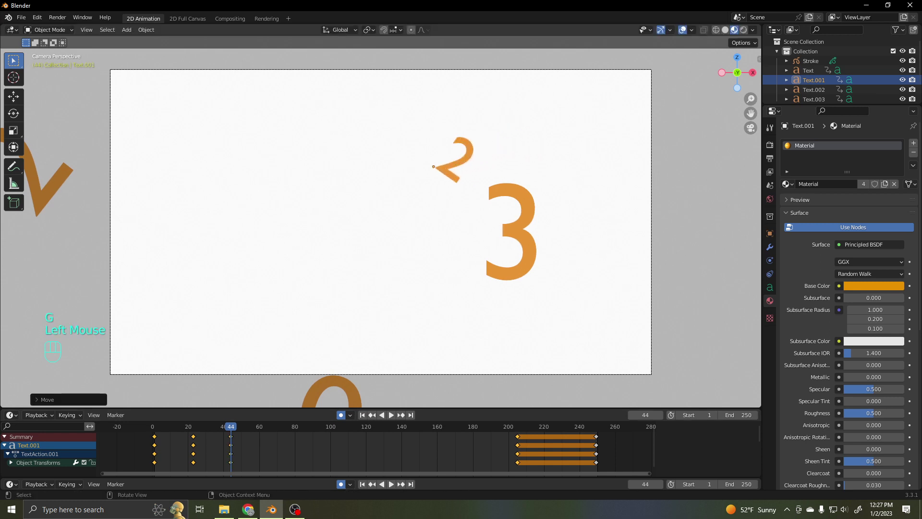
Step: At frame 44, rotate the second 2 counterclockwise and shrink it to about 0.57 of its size
key(r)
click(442, 121)
key(s)
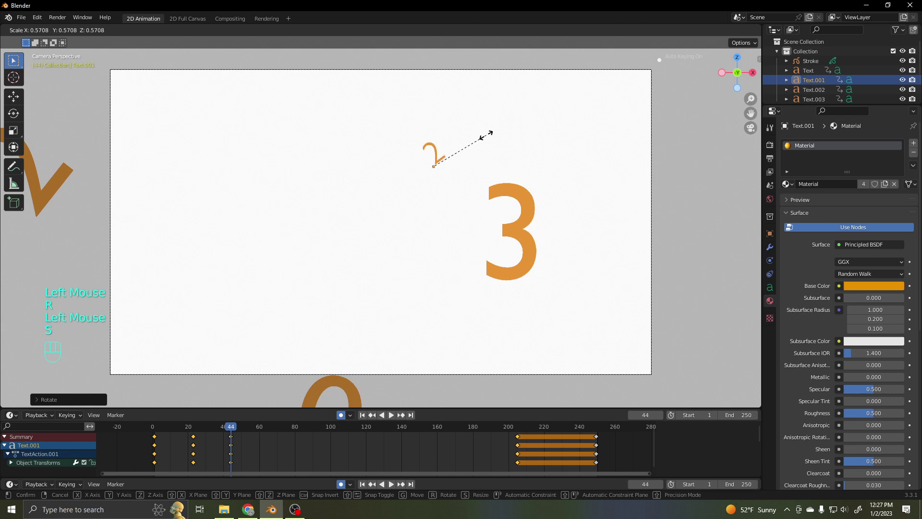
click(480, 137)
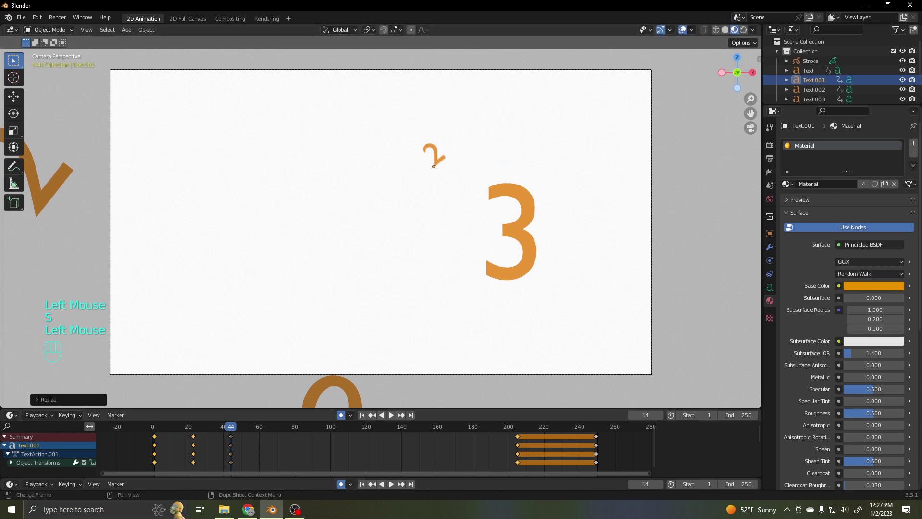
Step: At frame 69, move the second 2 about 0.8 m left and slightly up, rotate it clockwise to a slight tilt and enlarge it a little
drag(231, 426, 275, 426)
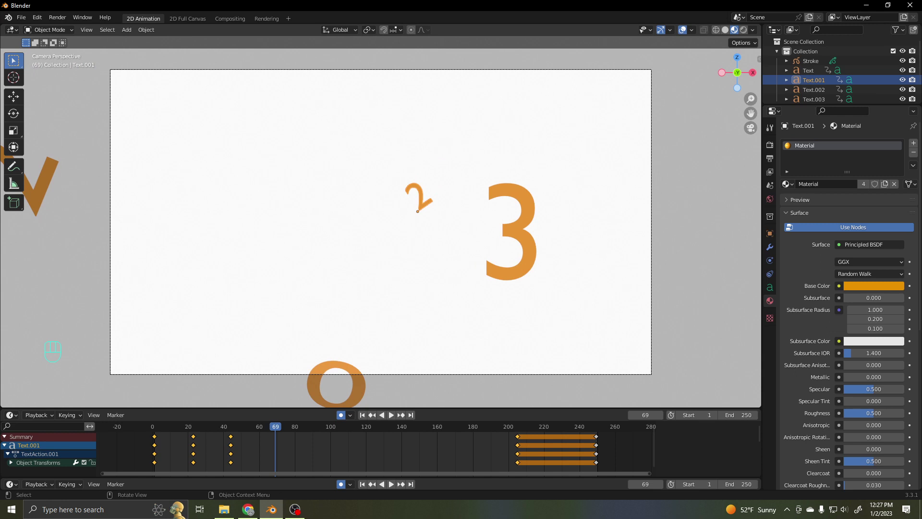
key(g)
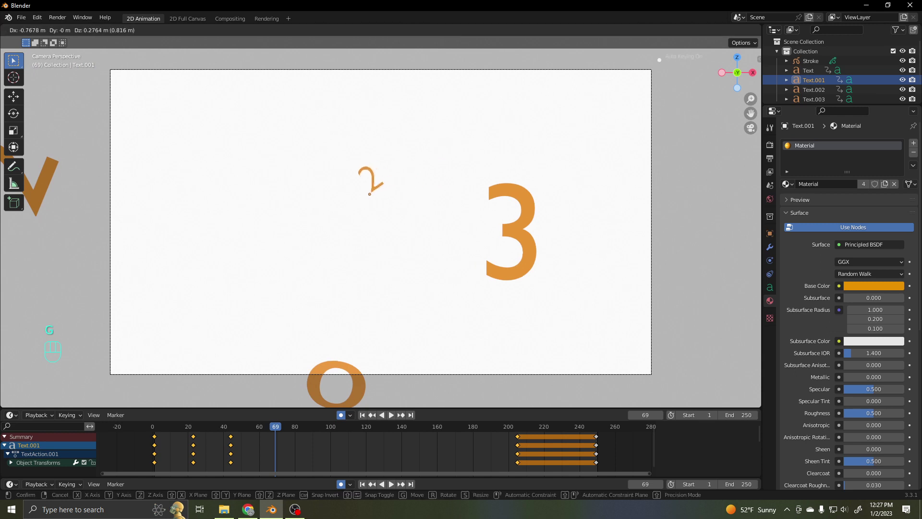
click(370, 192)
key(r)
click(403, 248)
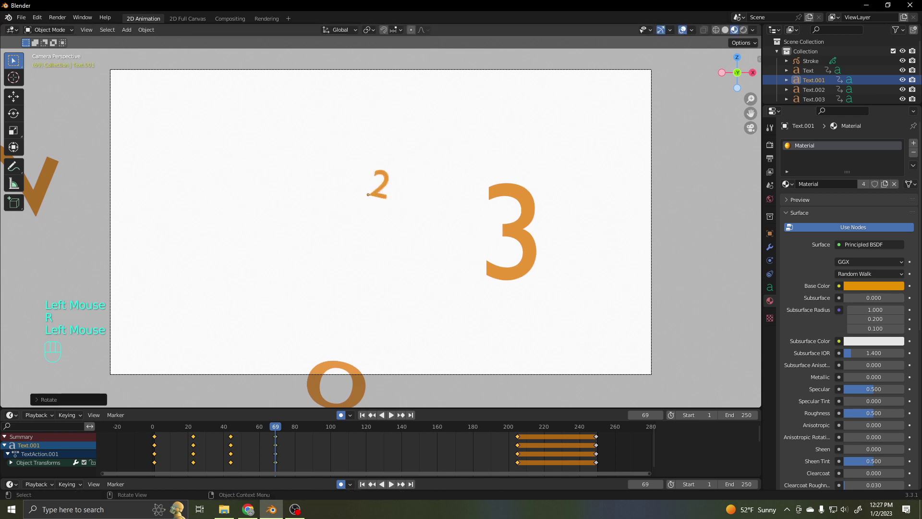
key(s)
click(435, 243)
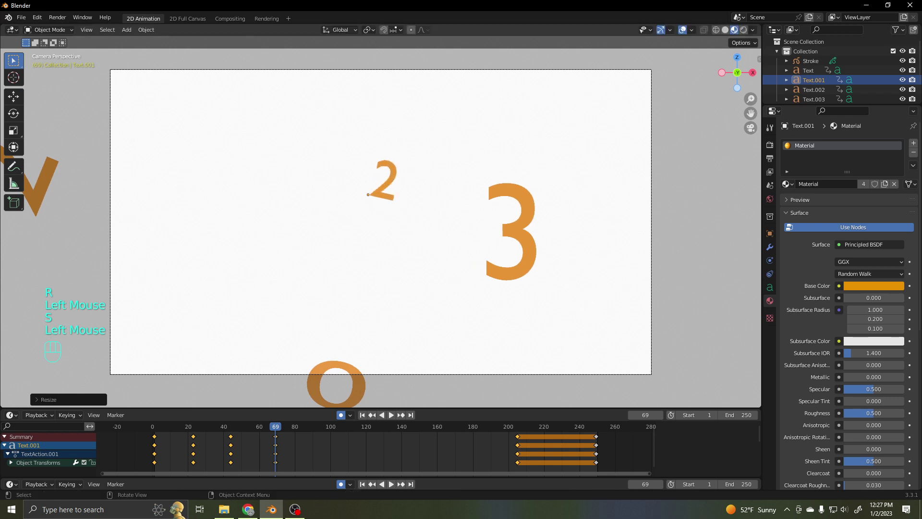
Step: At frame 94, move the second 2 down and left near the camera frame's centre, tilt it counterclockwise and shrink it to under half size
drag(278, 426, 298, 426)
click(320, 426)
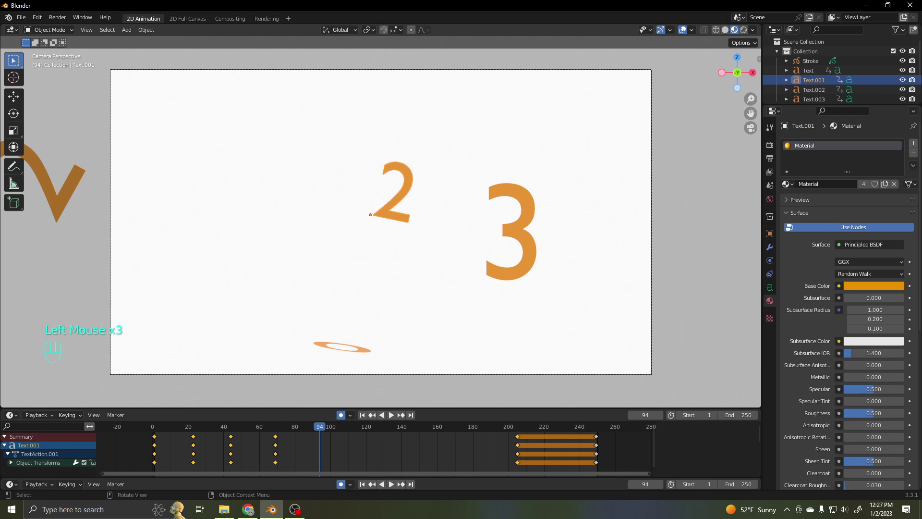
key(g)
click(346, 226)
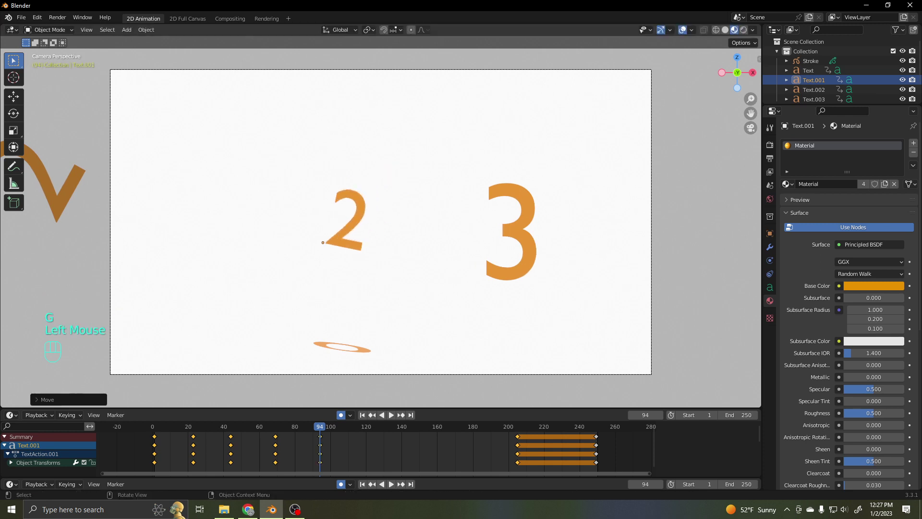
key(r)
click(345, 160)
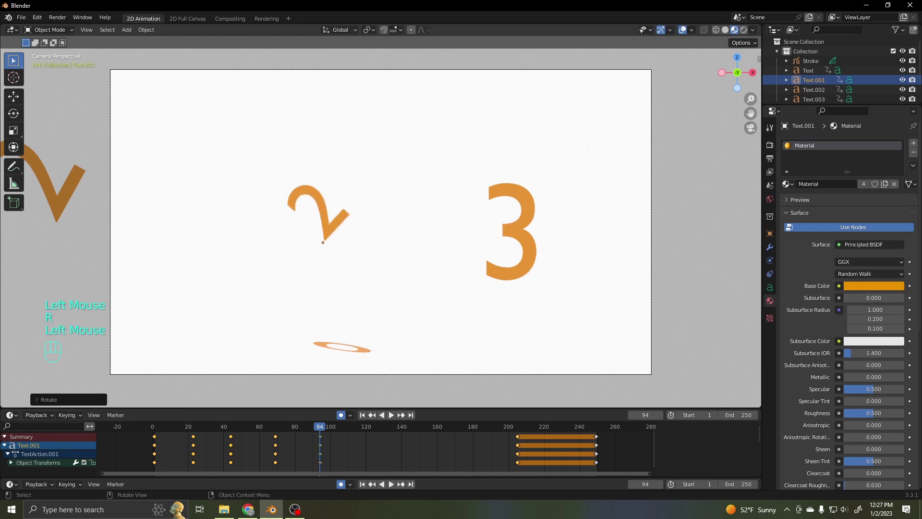
key(s)
click(338, 226)
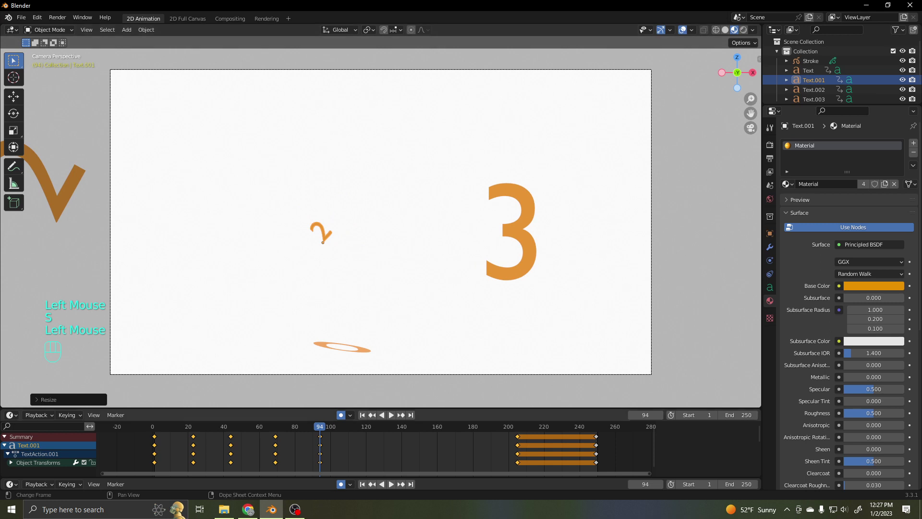
Step: At frame 119, place the second 2 just above the 0, rotate it clockwise to nearly upright and shrink it
drag(320, 427, 365, 427)
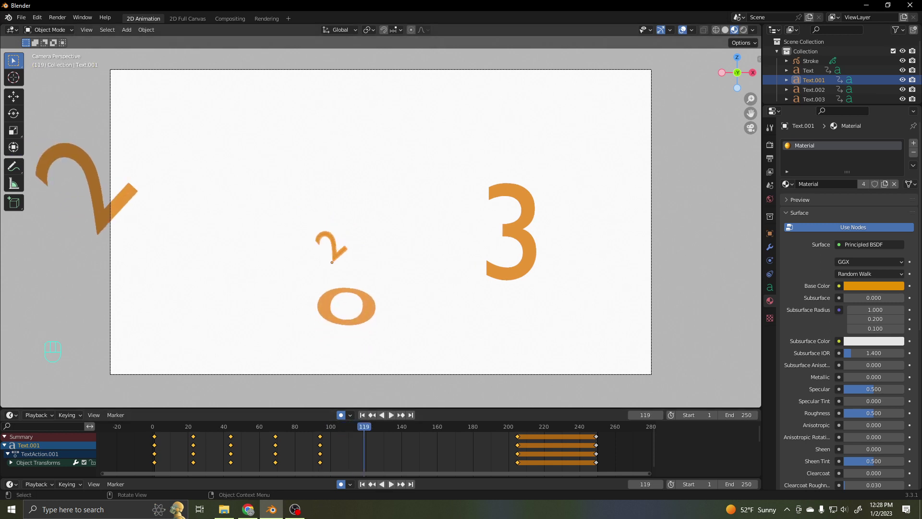
key(g)
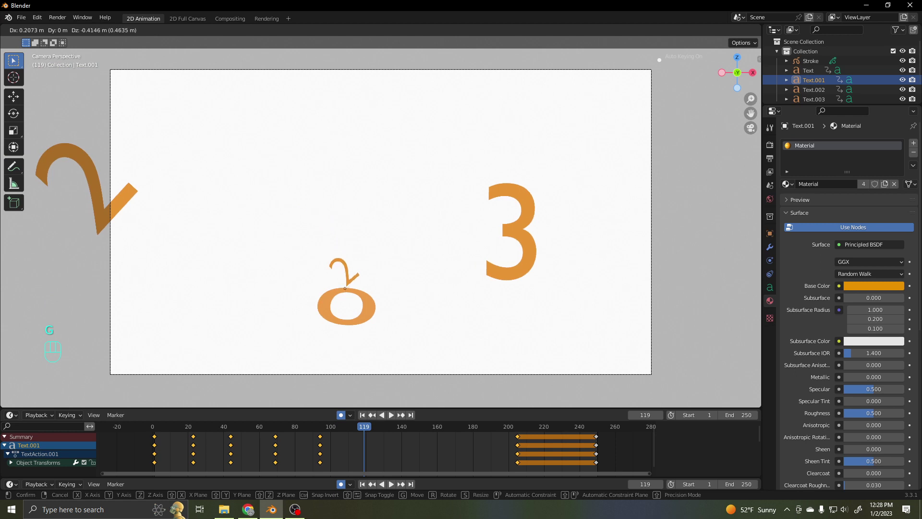
click(346, 276)
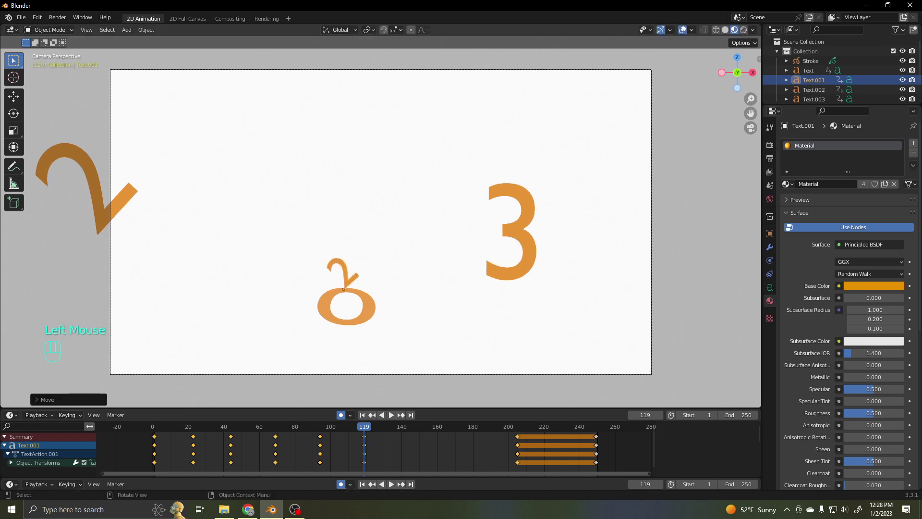
key(r)
click(380, 309)
key(s)
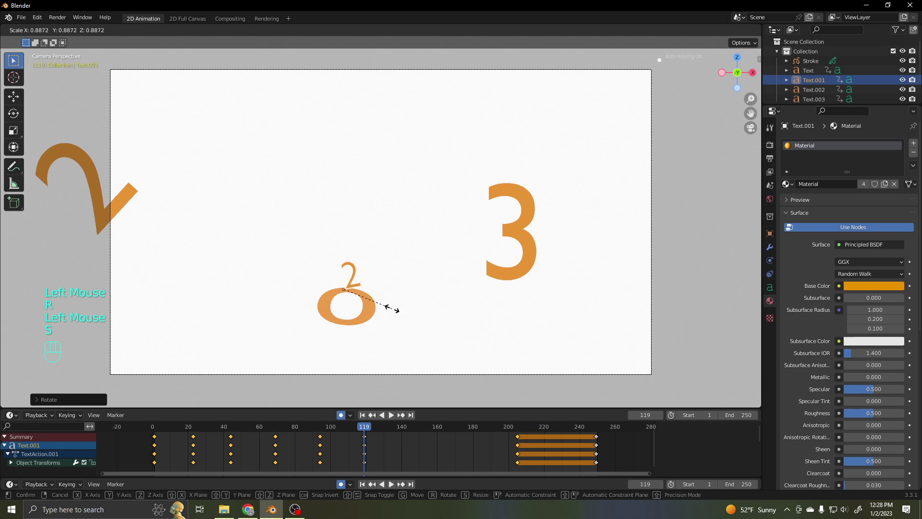
click(373, 317)
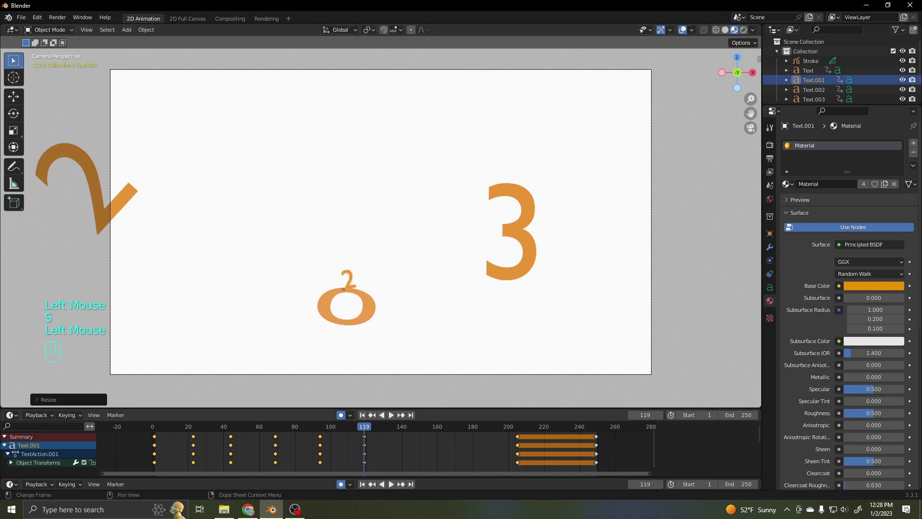
Step: At frame 143, raise the second 2 about 1.3 m, rotate it about 111° clockwise and enlarge it above the 0
click(391, 414)
click(387, 415)
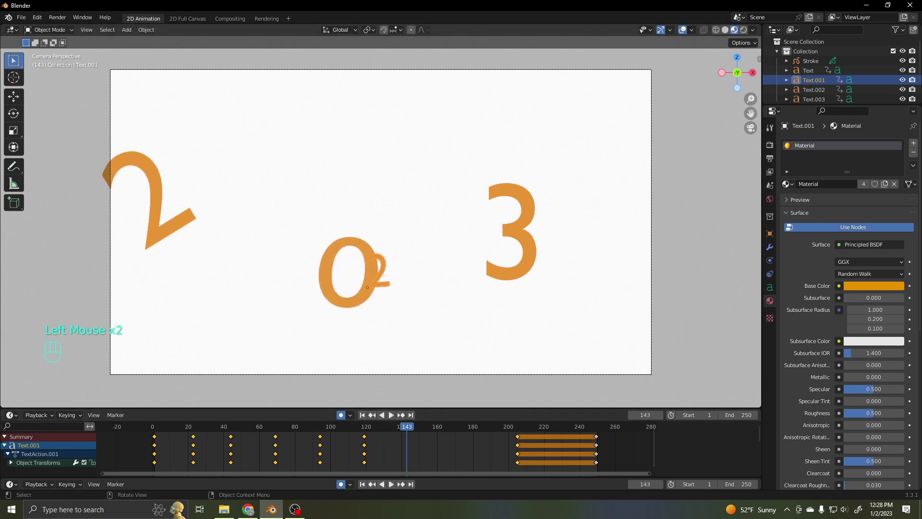
key(g)
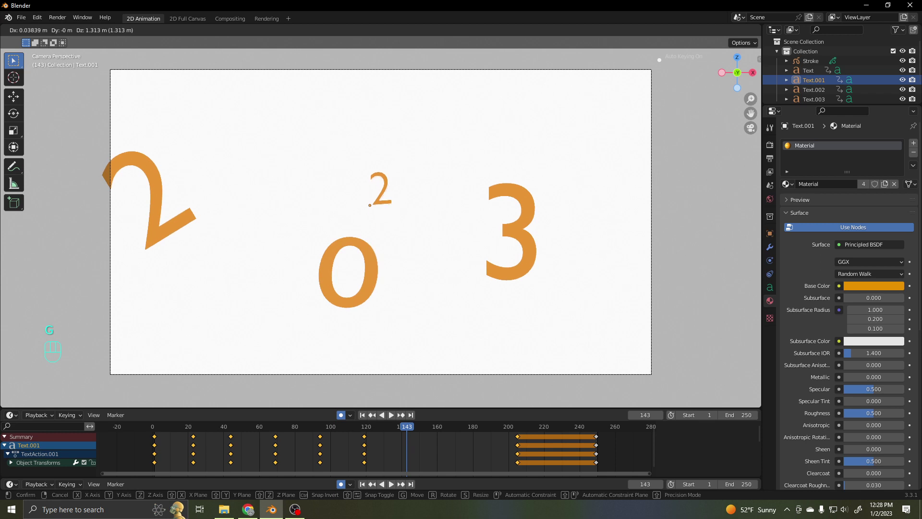
click(370, 205)
key(r)
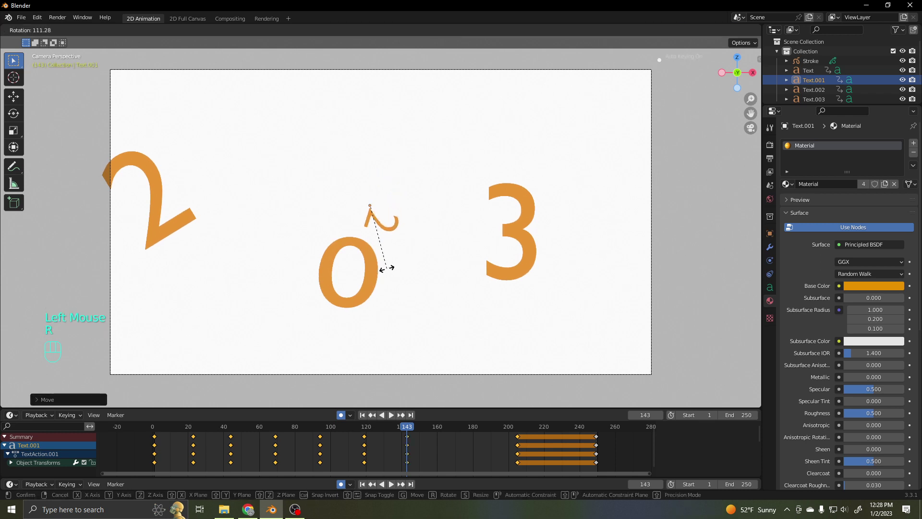
click(387, 268)
key(s)
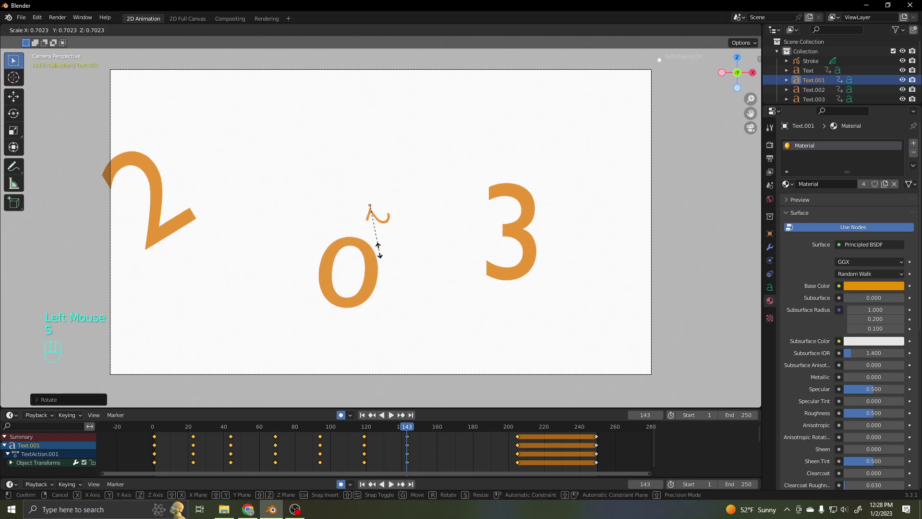
click(423, 276)
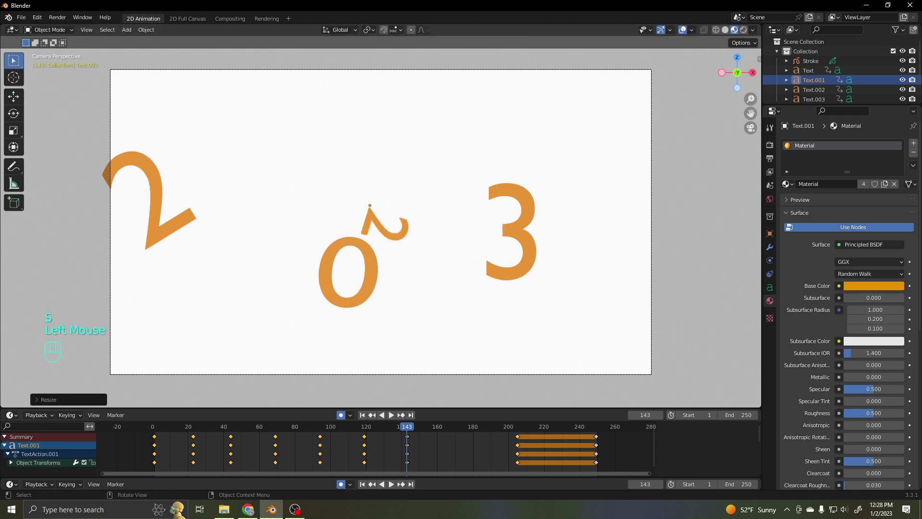
Step: At frame 166, rotate the second 2 counterclockwise, shrink it to under half size and move it right, close beside the 3
drag(407, 426, 447, 426)
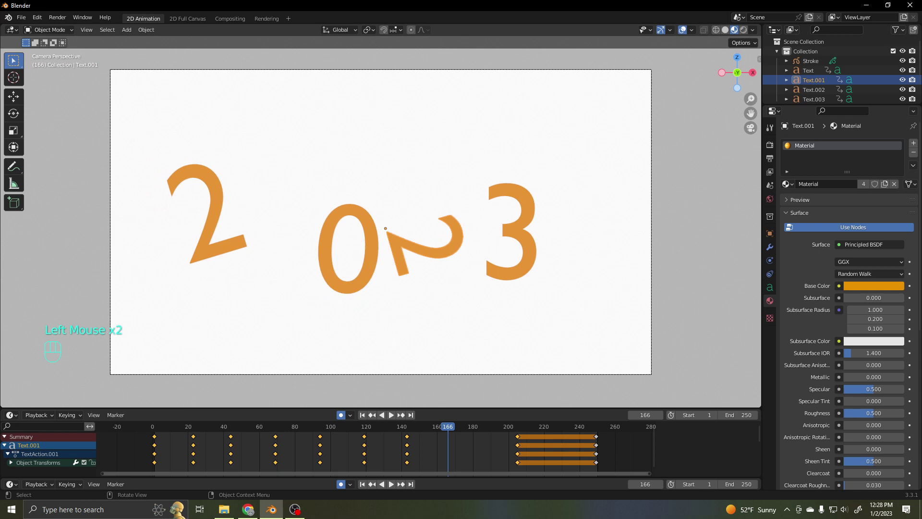
key(r)
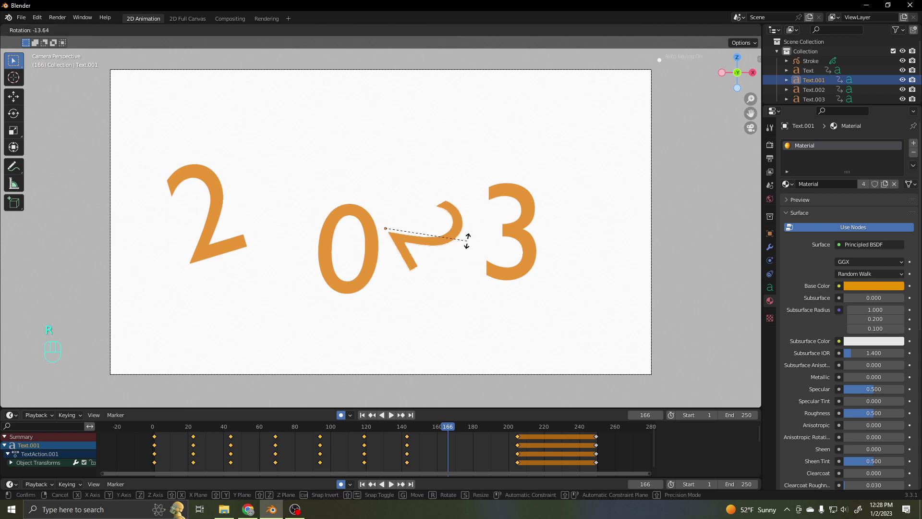
click(449, 200)
key(s)
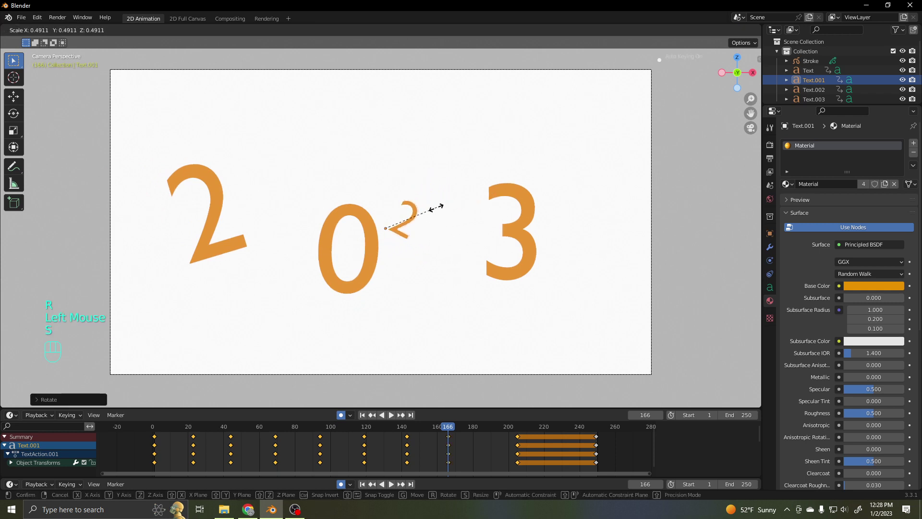
click(423, 210)
key(g)
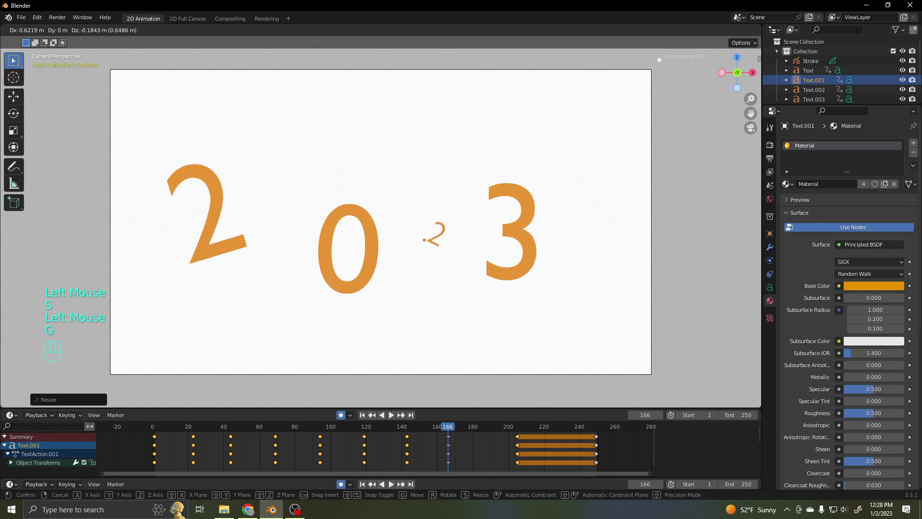
click(451, 246)
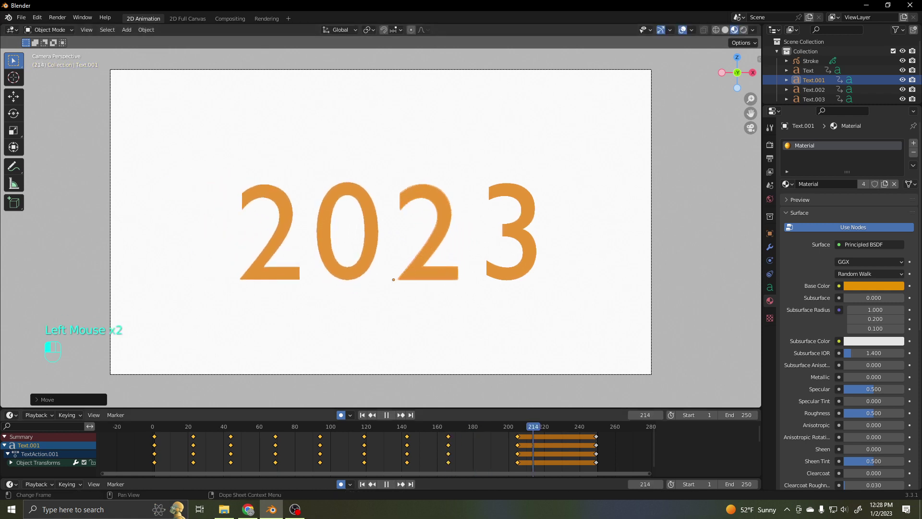
Step: Play the animation, then step through the second 2's keyframes from frame 1 to check its poses and return to frame 1
key(space)
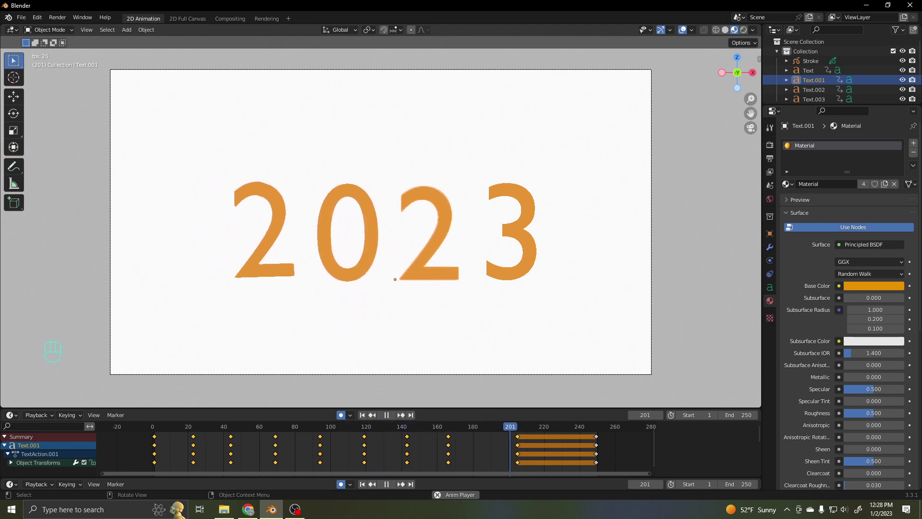
key(space)
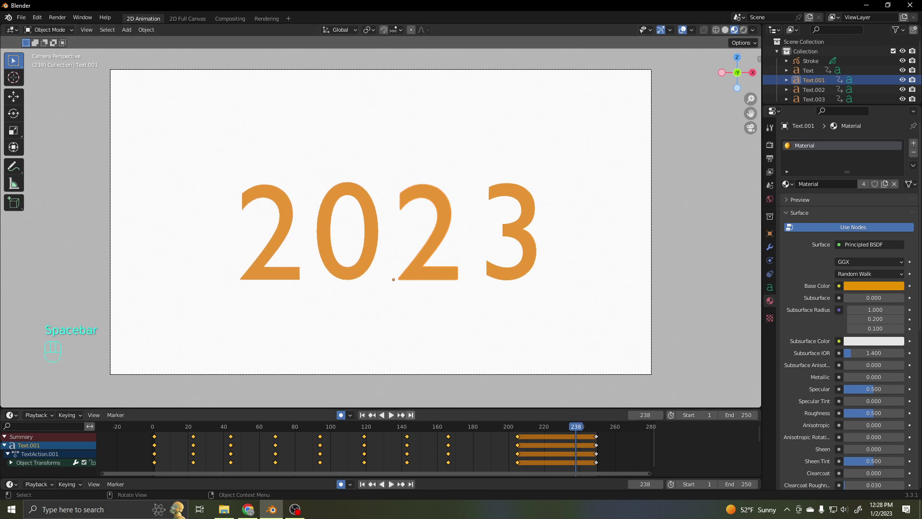
click(363, 415)
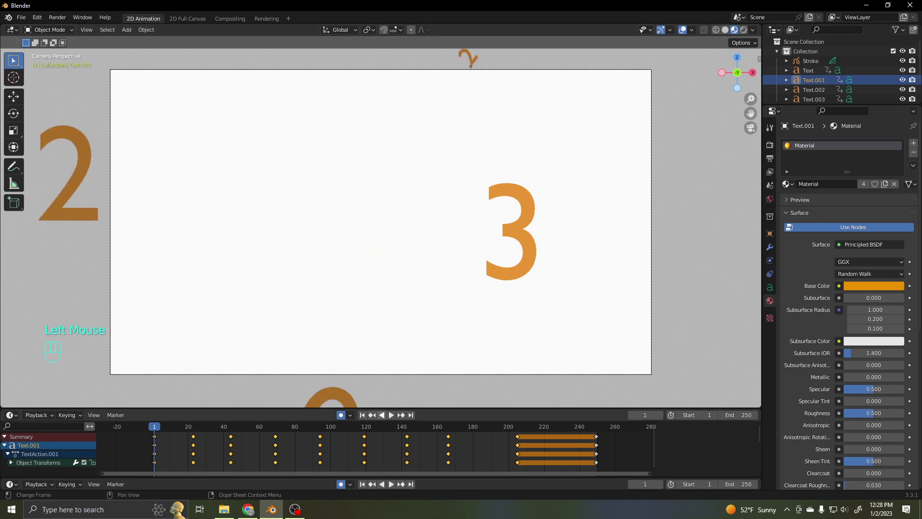
click(401, 414)
click(402, 414)
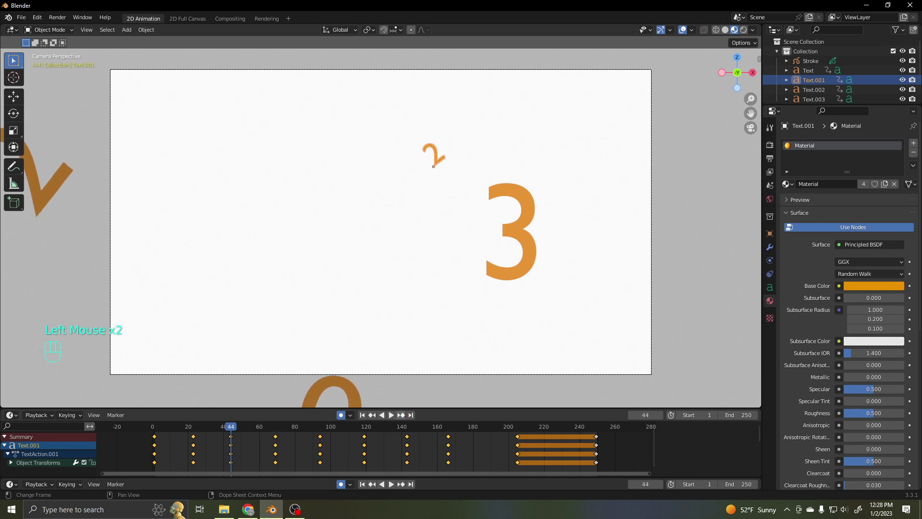
click(401, 415)
click(401, 415)
click(401, 414)
click(401, 414)
click(401, 414)
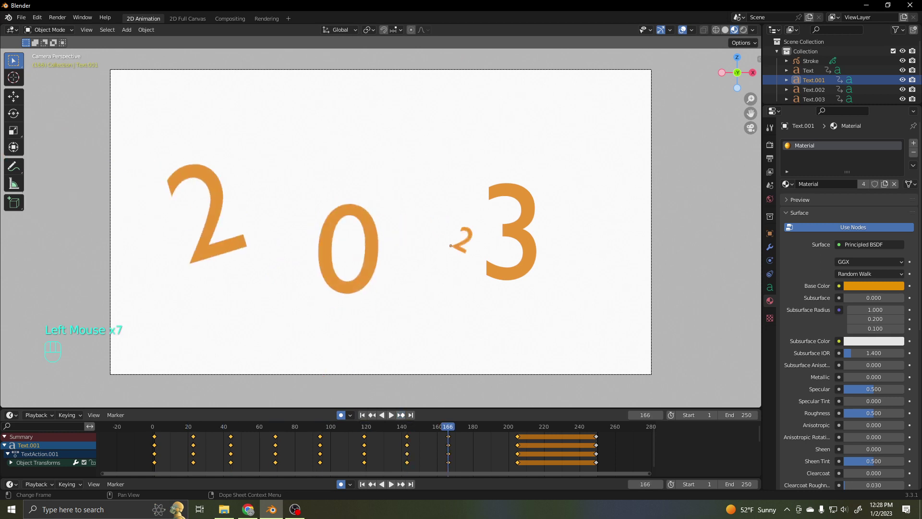
click(401, 414)
click(363, 414)
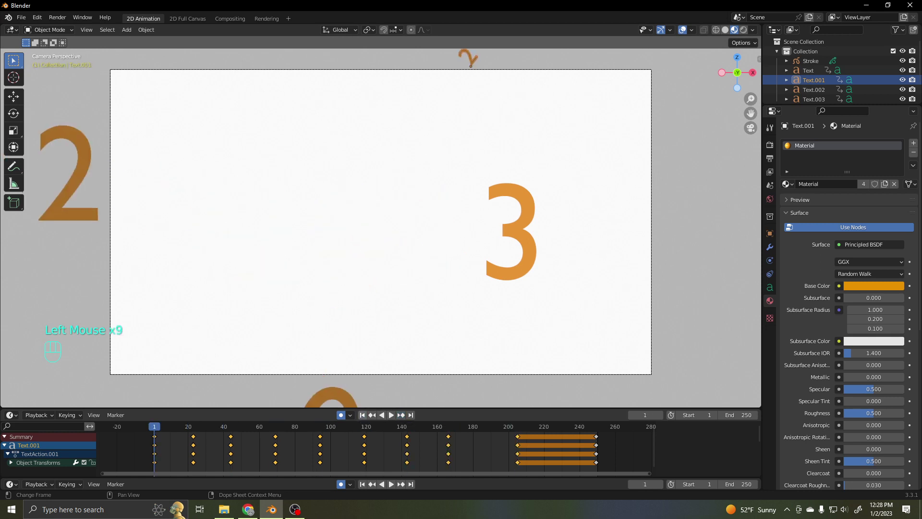
Step: Copy the 3's frame 1 keyframe to frame 249, and copy that end keyframe back to frame 210
click(513, 229)
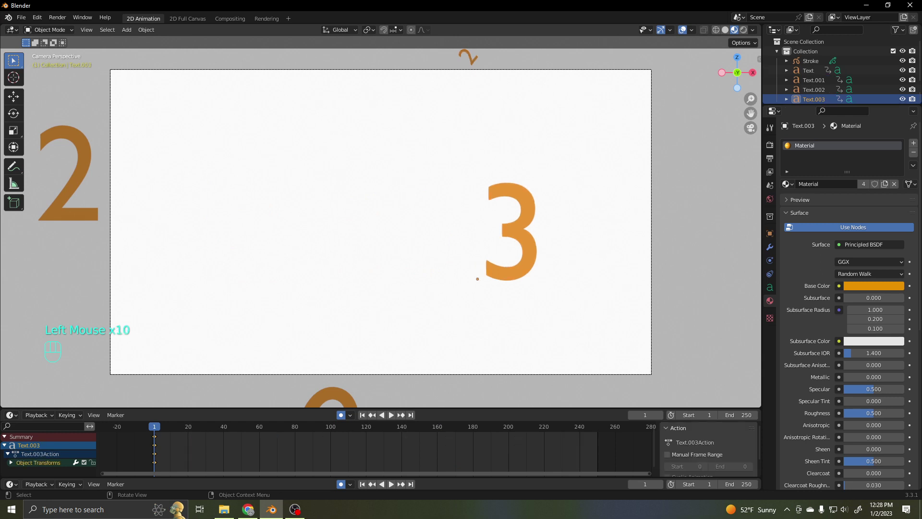
key(shift+d)
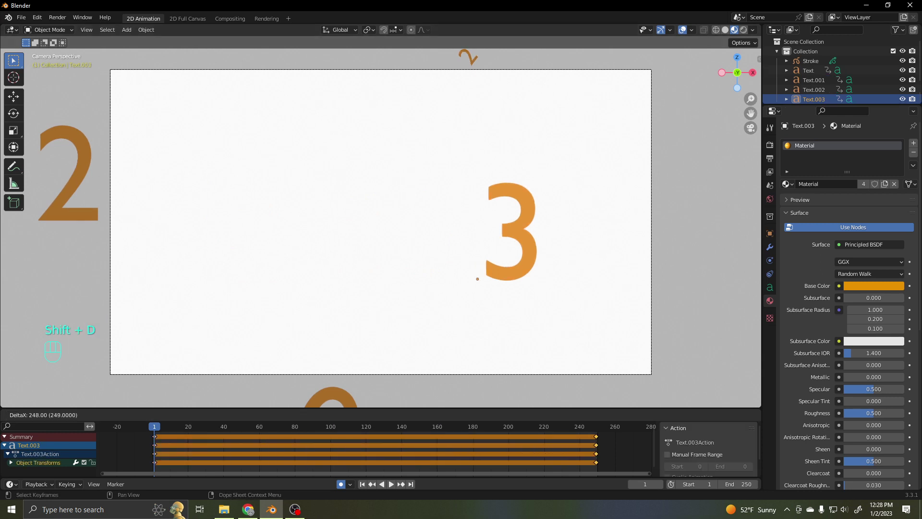
click(534, 453)
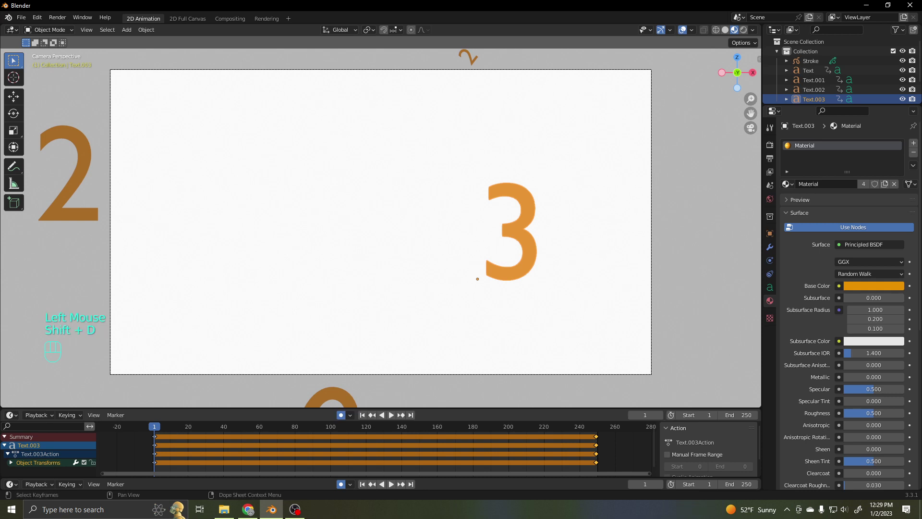
key(shift+d)
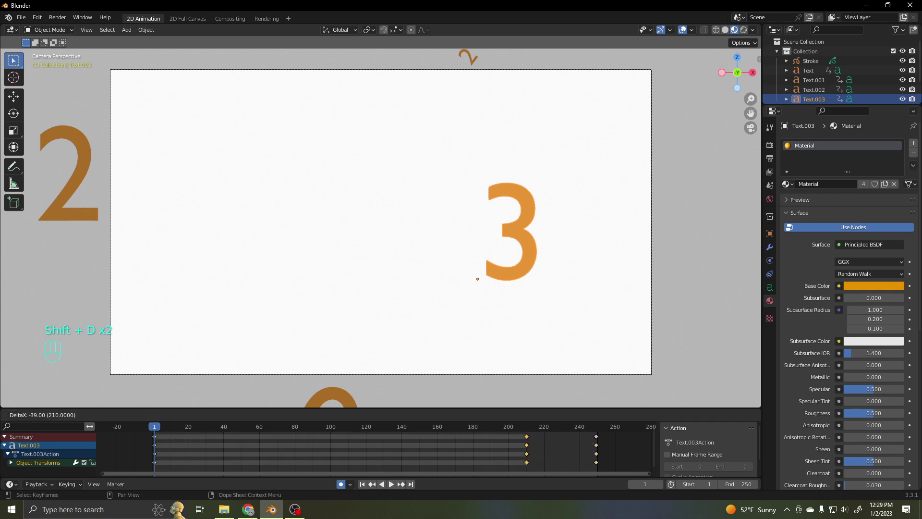
click(526, 449)
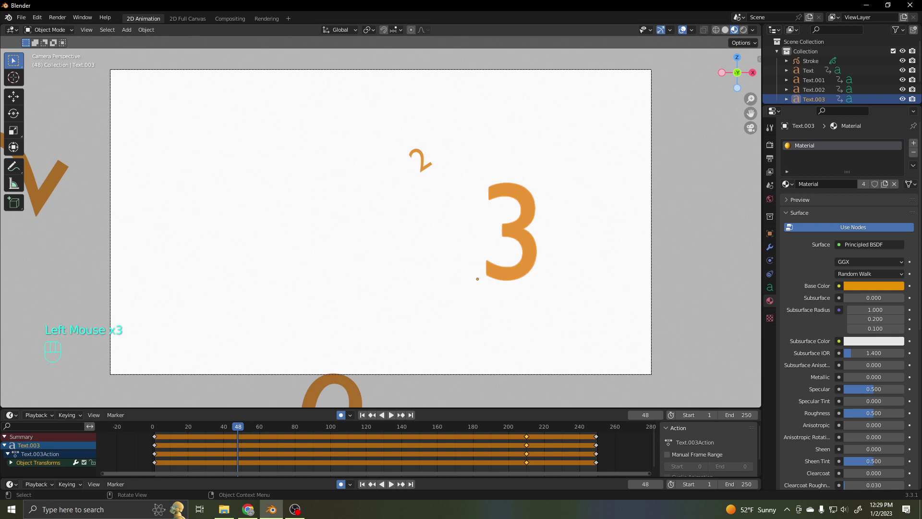
Step: Duplicate the 3's starting keyframe to frame 50 so that it holds its pose
click(154, 436)
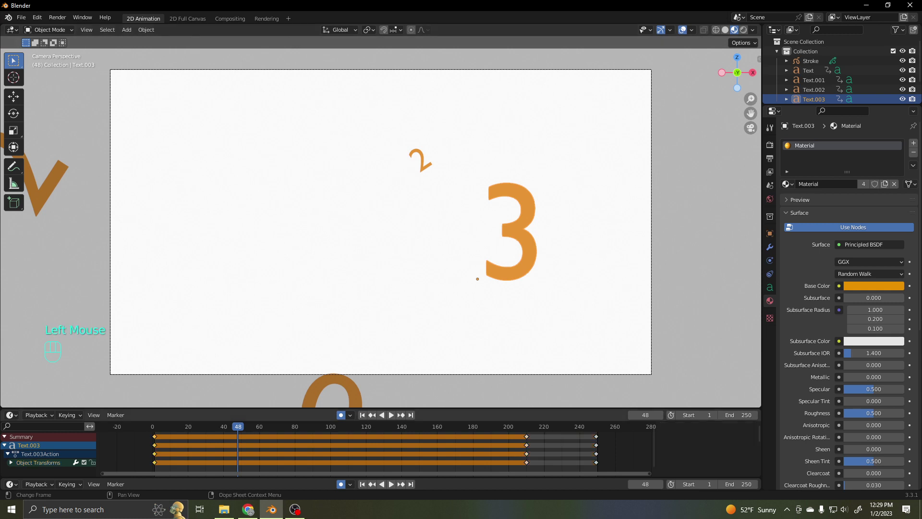
key(shift+d)
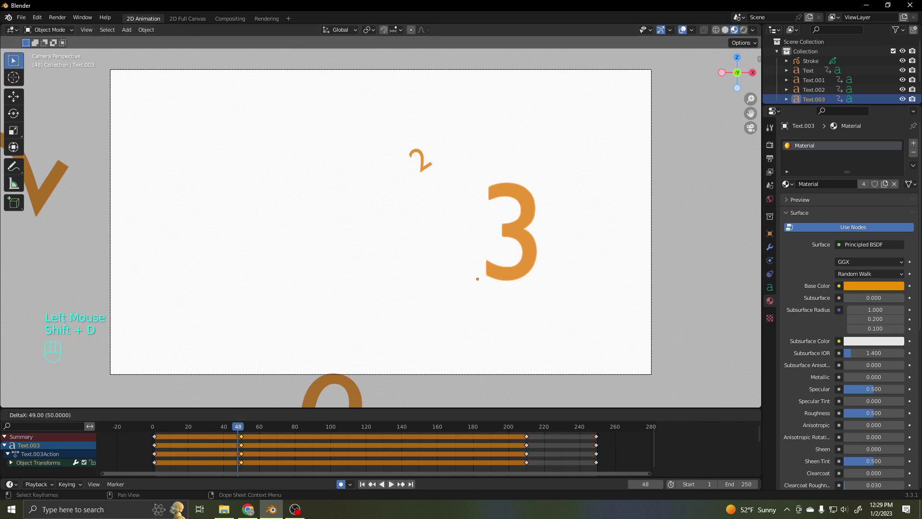
click(242, 436)
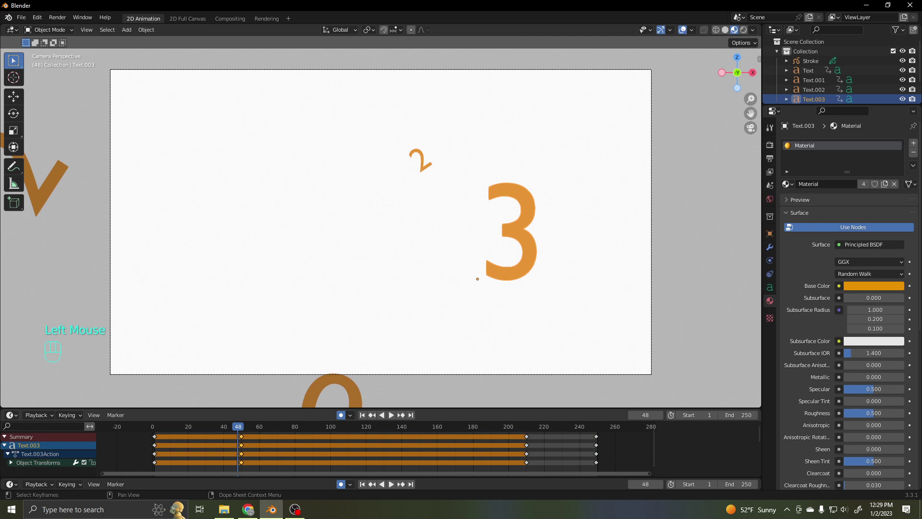
Step: At frame 129, stretch the 3 along the global X axis to about six times its width, and play the animation
drag(238, 426, 382, 426)
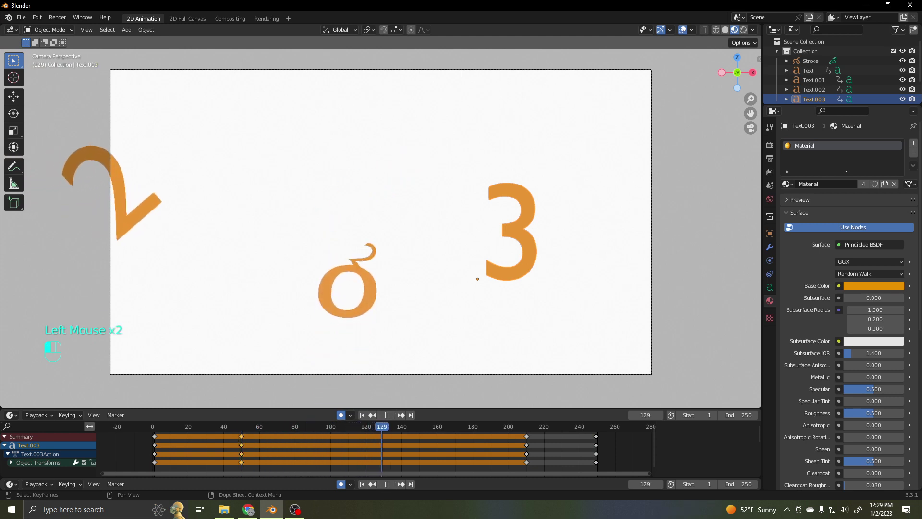
click(387, 415)
key(s)
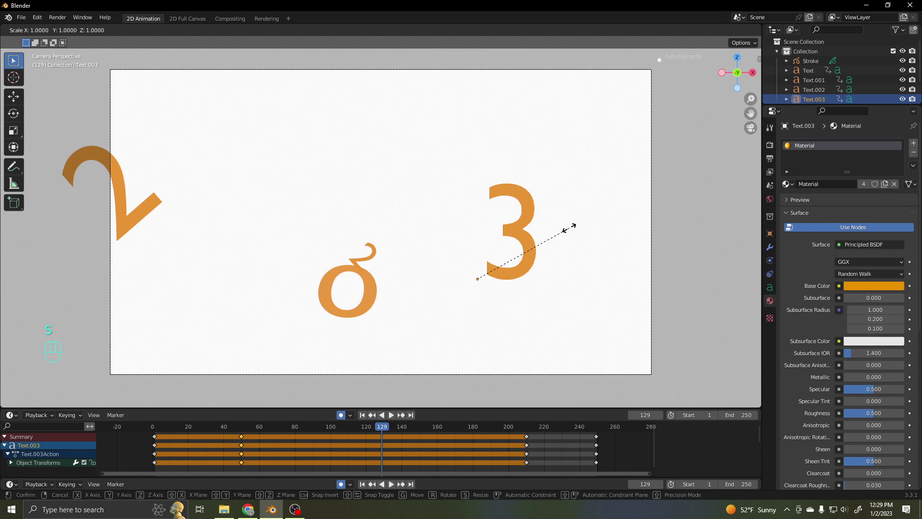
key(x)
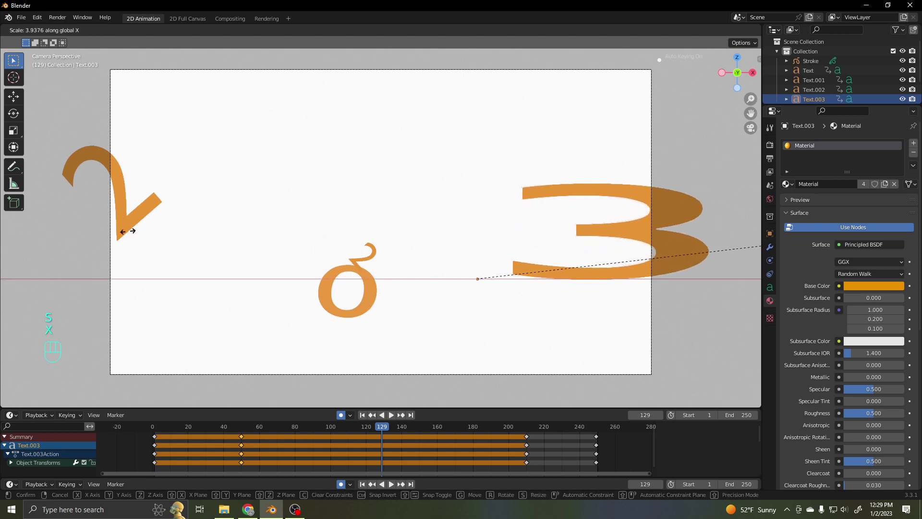
click(354, 255)
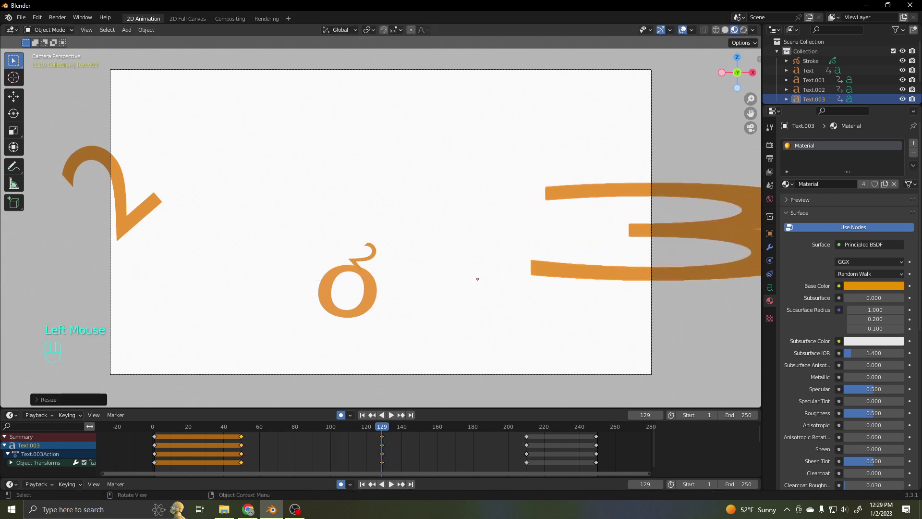
key(space)
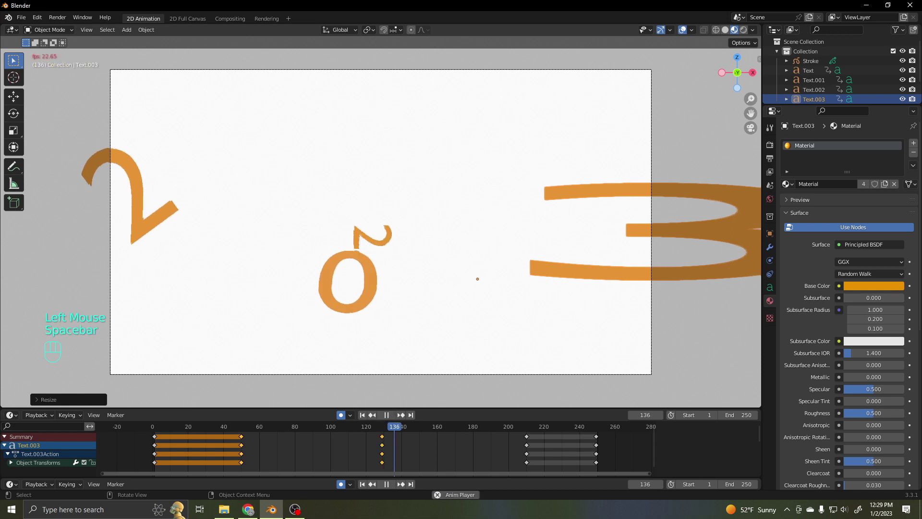